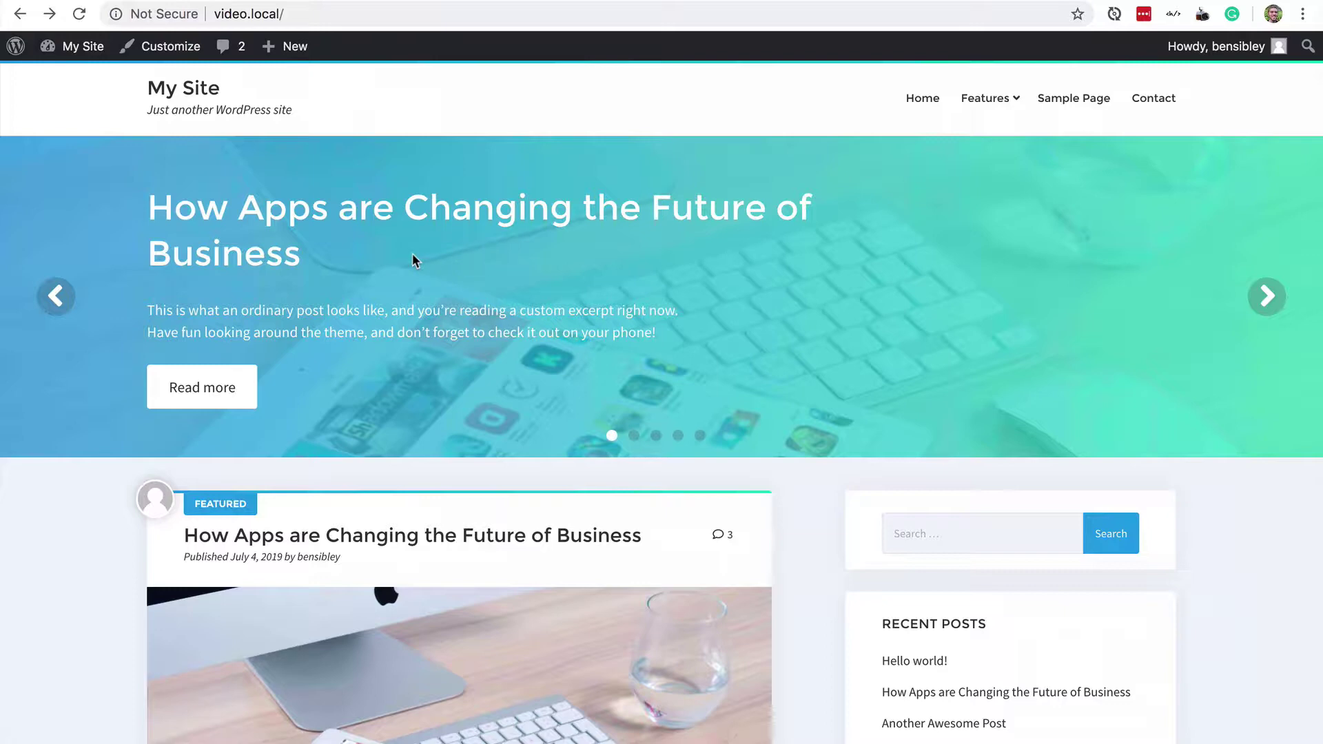
Open Another Awesome Post on the live site and look over its comment form.
{"action": "scroll", "coordinate": [414, 260], "scroll_direction": "down", "scroll_amount": 5}
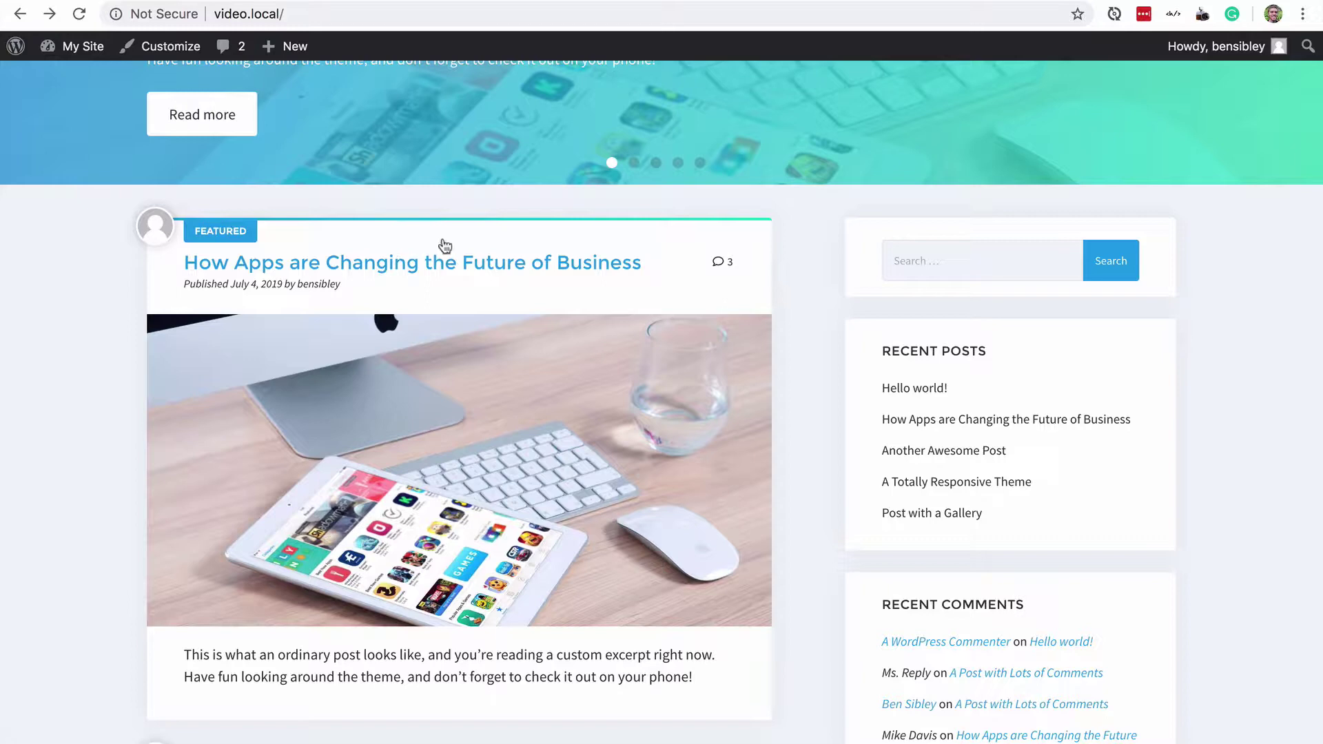
{"action": "scroll", "coordinate": [449, 228], "scroll_direction": "down", "scroll_amount": 5}
{"action": "scroll", "coordinate": [449, 230], "scroll_direction": "down", "scroll_amount": 9}
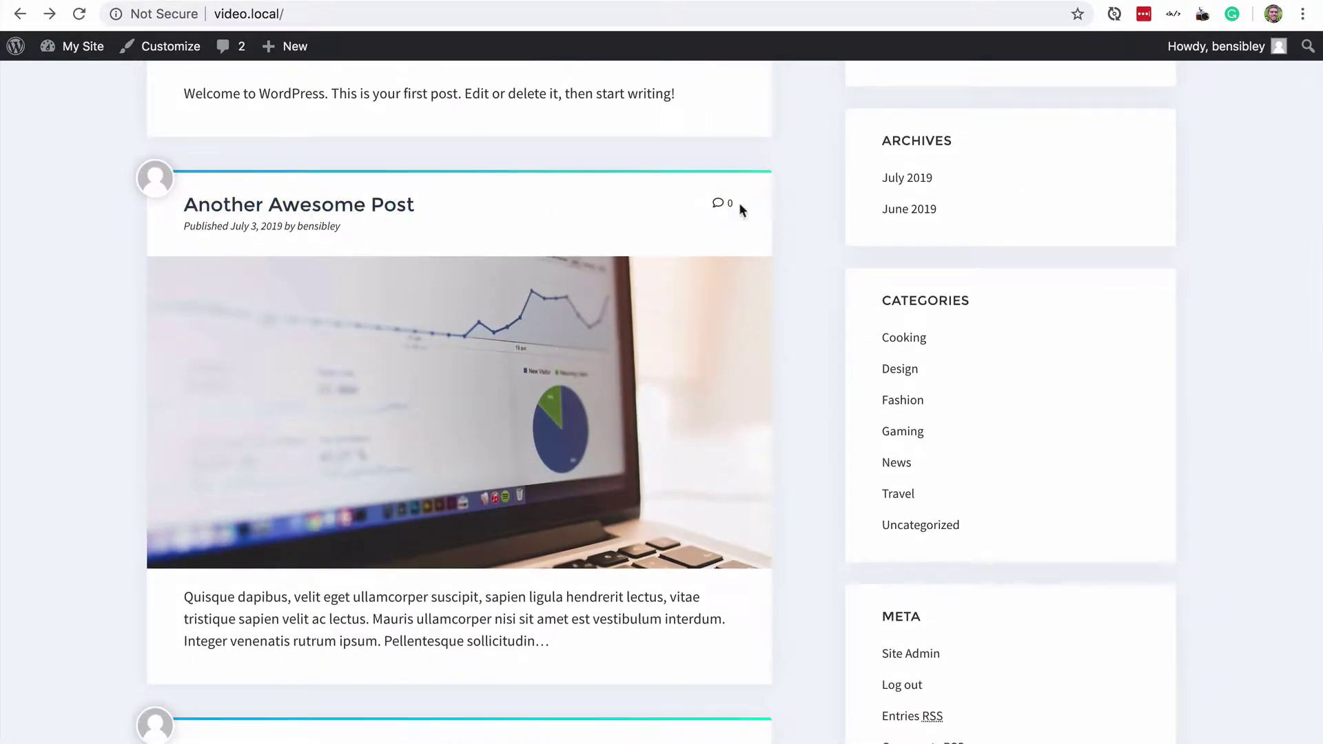
{"action": "left_click", "coordinate": [383, 207]}
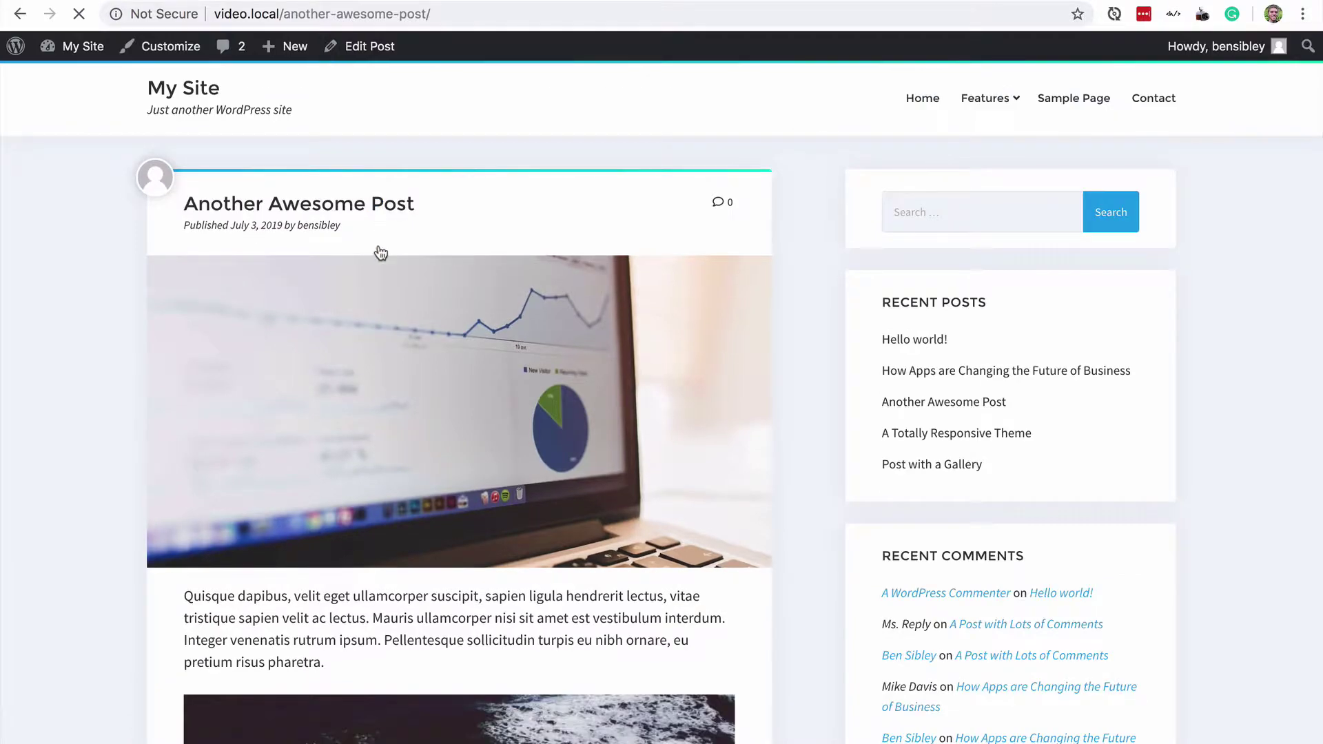
{"action": "scroll", "coordinate": [388, 334], "scroll_direction": "down", "scroll_amount": 20}
{"action": "scroll", "coordinate": [387, 334], "scroll_direction": "down", "scroll_amount": 15}
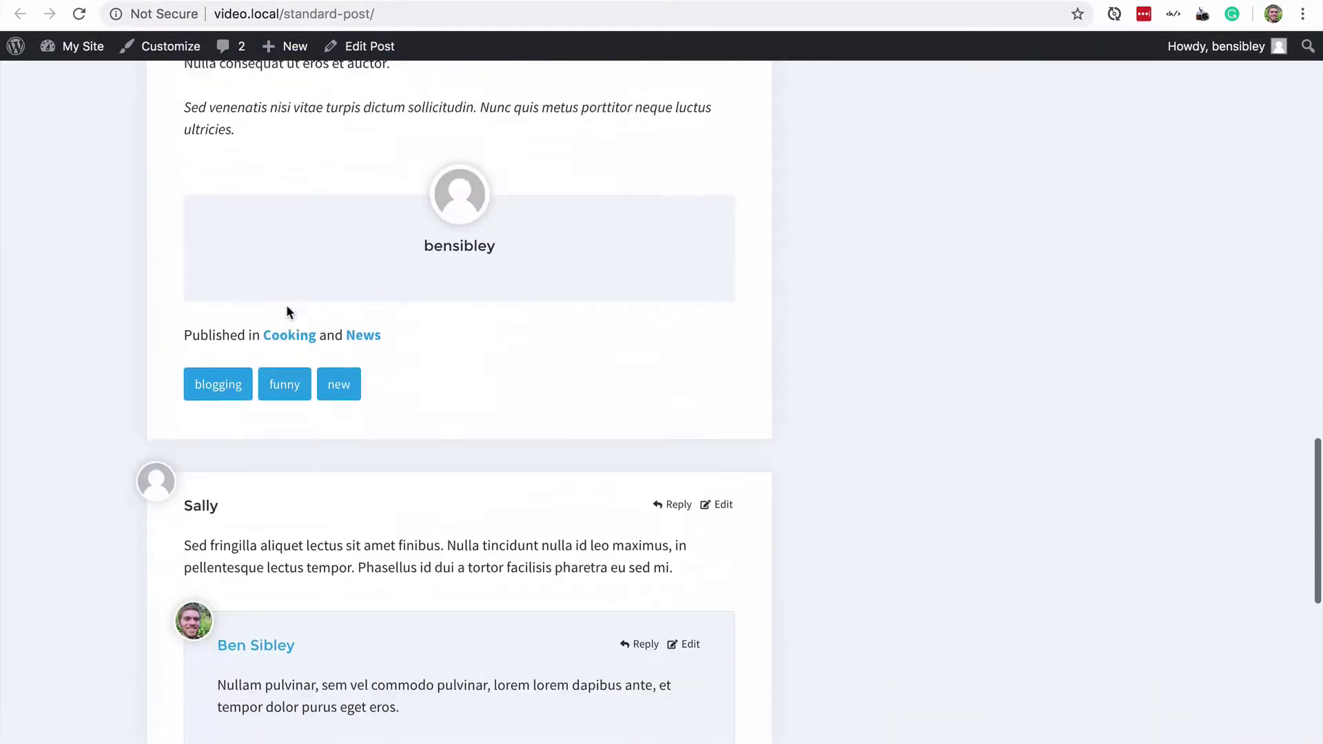
{"action": "scroll", "coordinate": [263, 568], "scroll_direction": "down", "scroll_amount": 5}
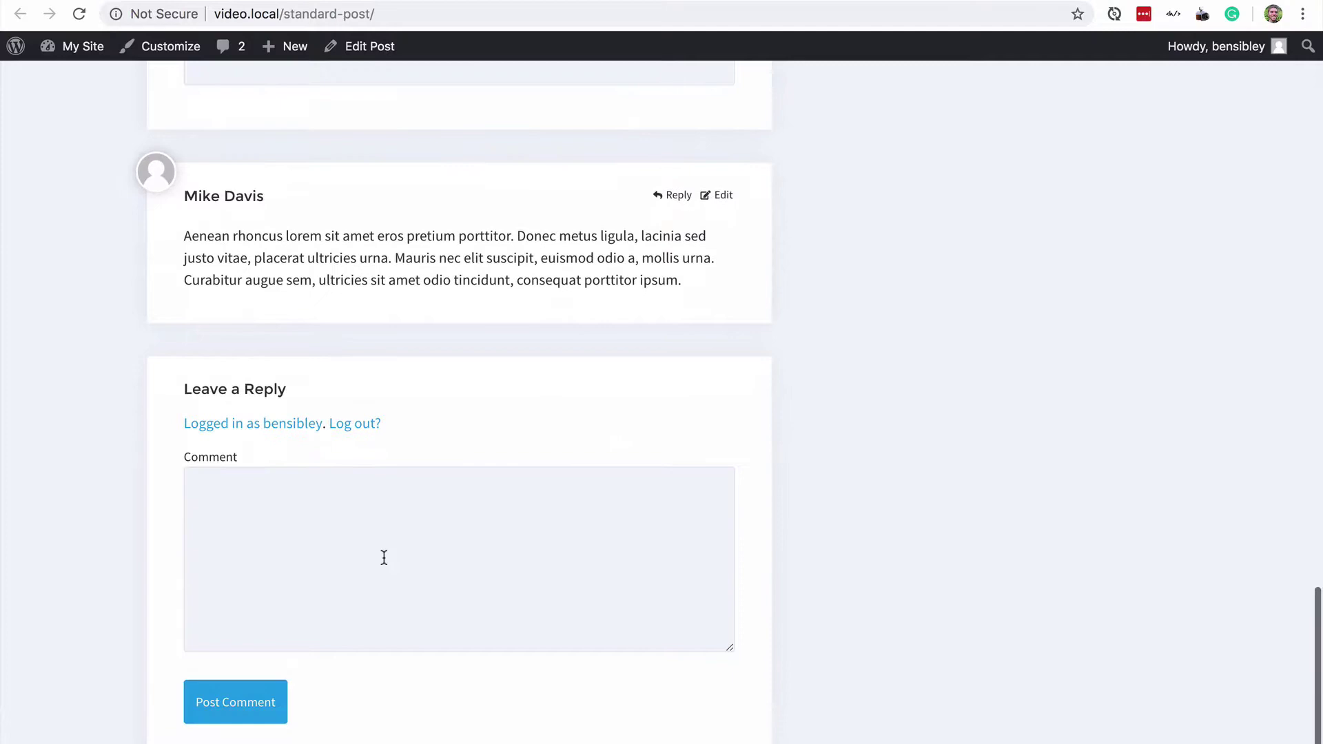
{"action": "scroll", "coordinate": [437, 405], "scroll_direction": "up", "scroll_amount": 6}
{"action": "scroll", "coordinate": [437, 404], "scroll_direction": "up", "scroll_amount": 15}
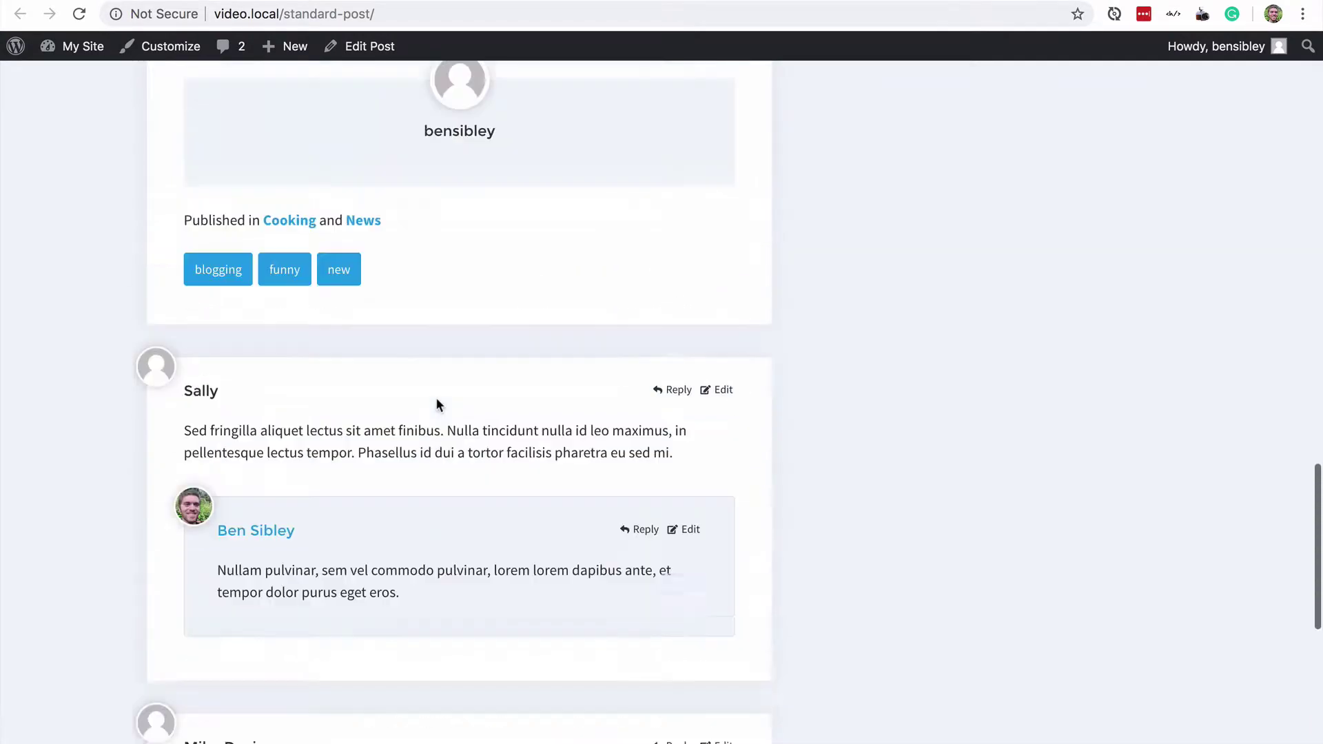
In Settings > Discussion, uncheck 'Allow people to post comments on new articles' and save.
{"action": "key", "text": "super+bracketleft"}
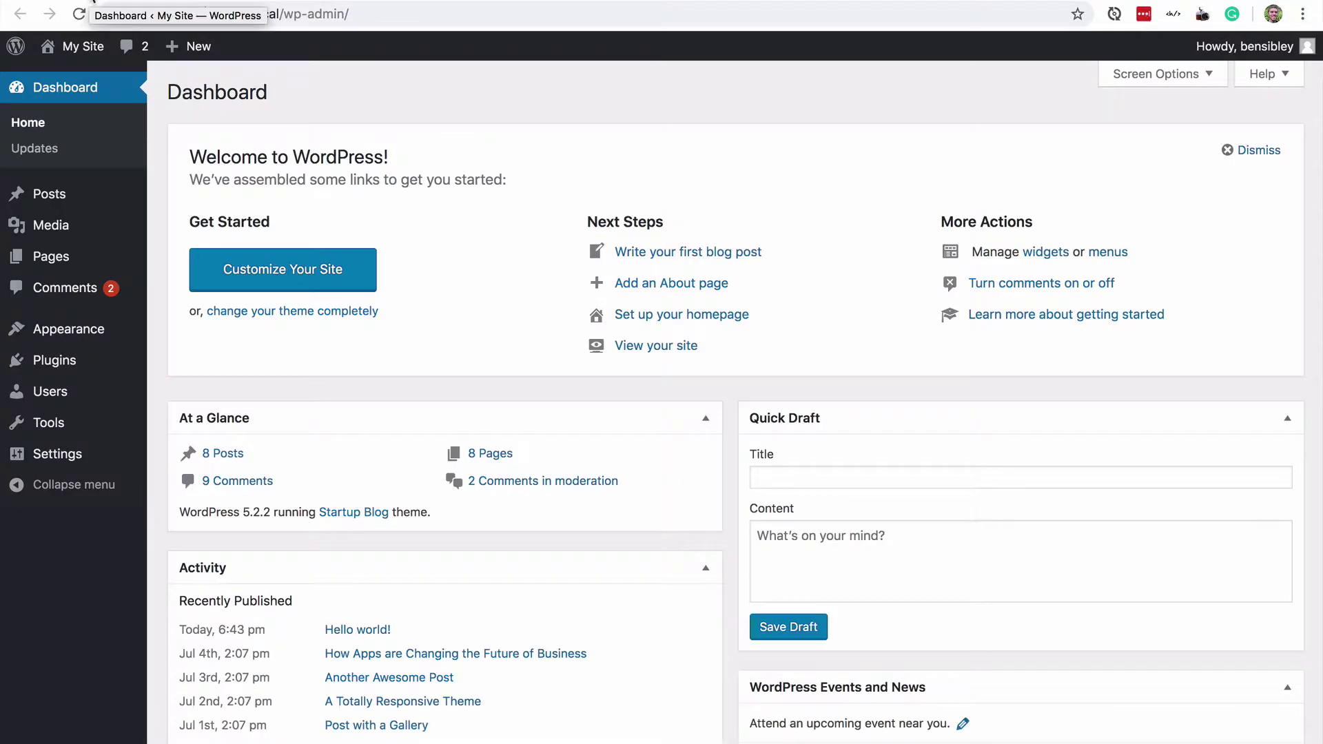
{"action": "mouse_move", "coordinate": [69, 460]}
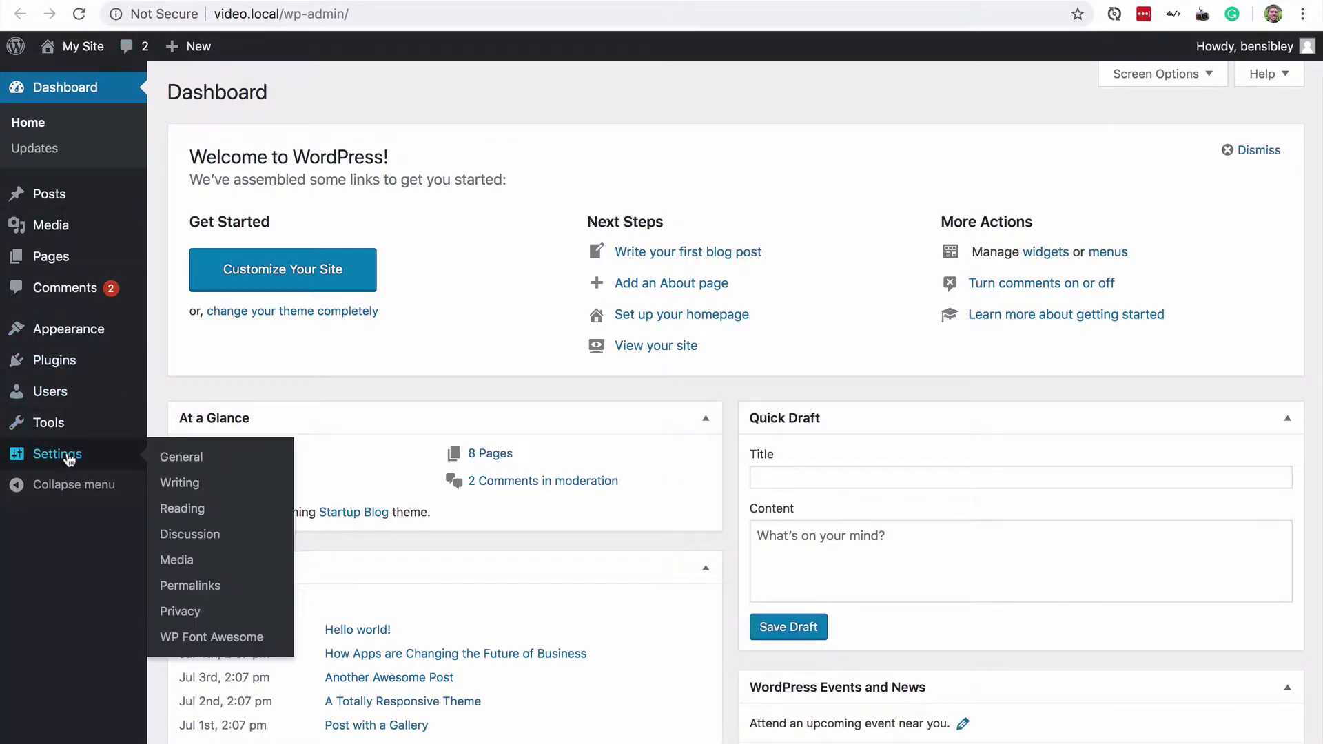
{"action": "left_click", "coordinate": [235, 540]}
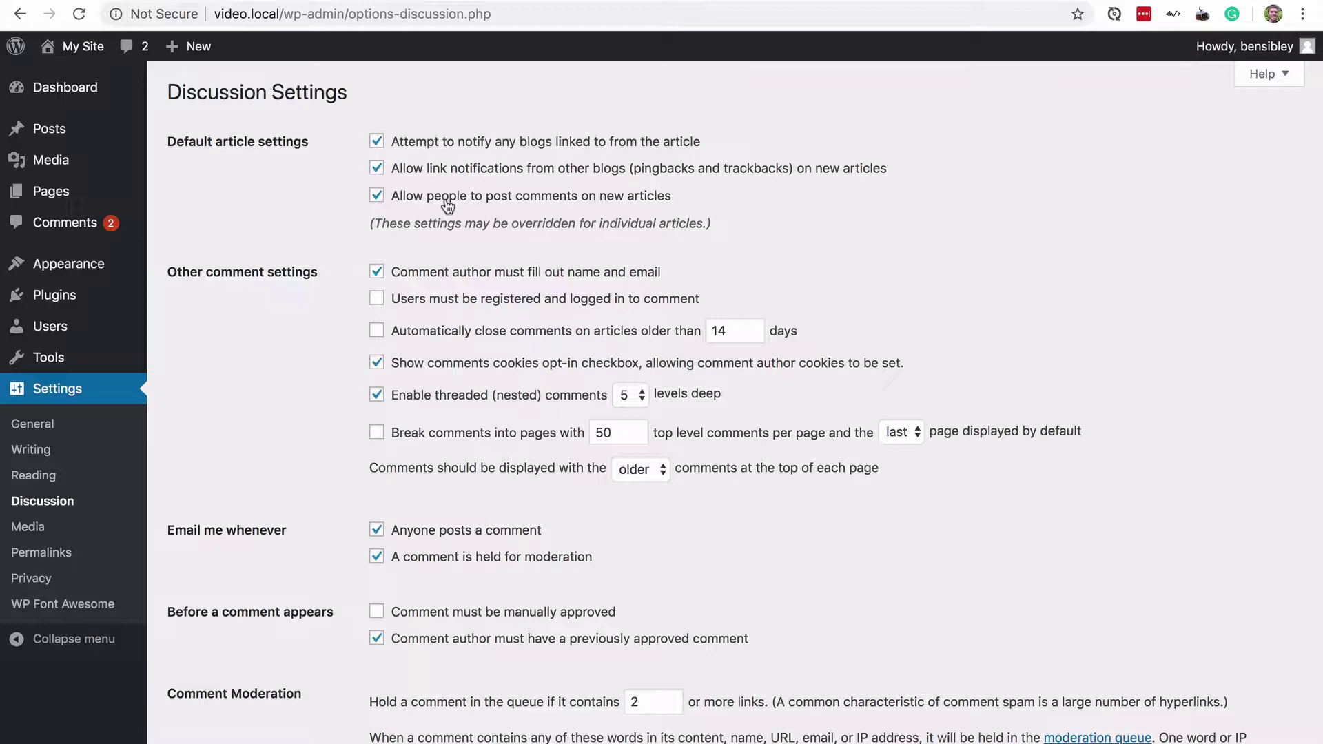
{"action": "left_click", "coordinate": [379, 198]}
{"action": "scroll", "coordinate": [291, 172], "scroll_direction": "down", "scroll_amount": 20}
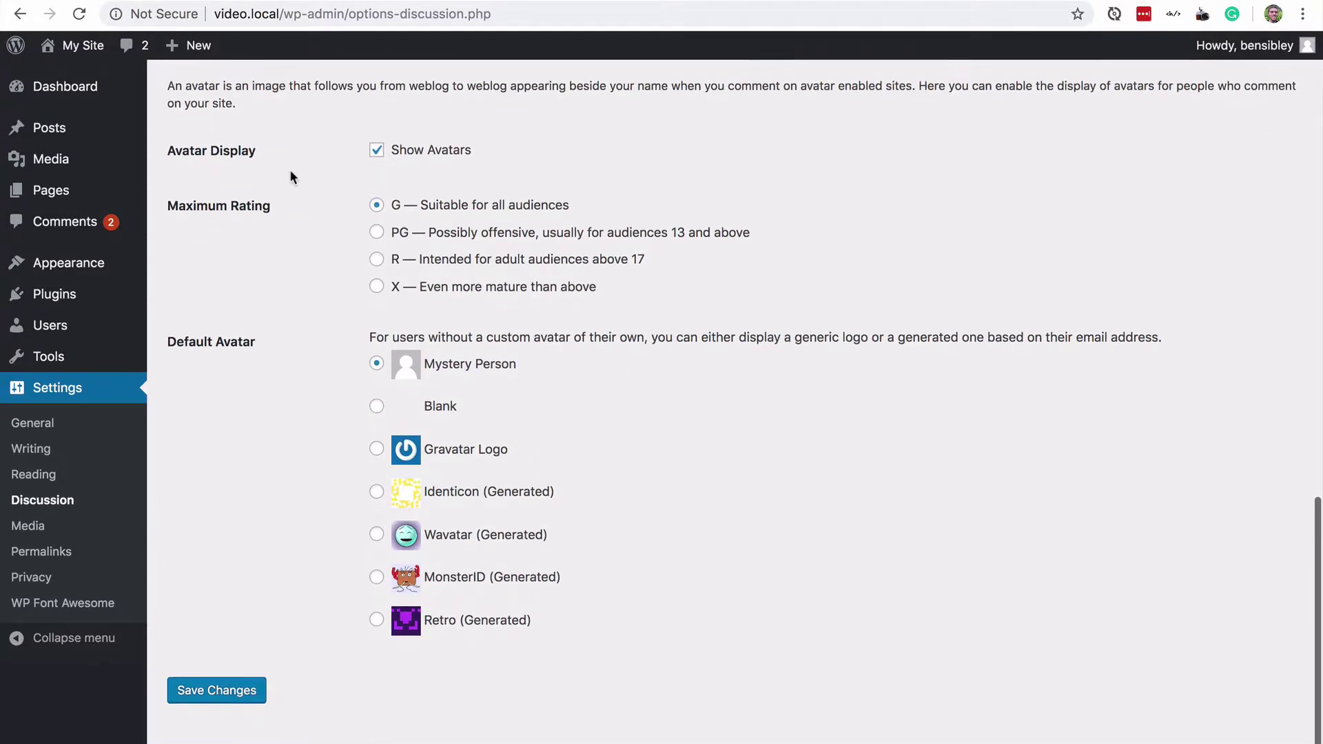
{"action": "left_click", "coordinate": [218, 692]}
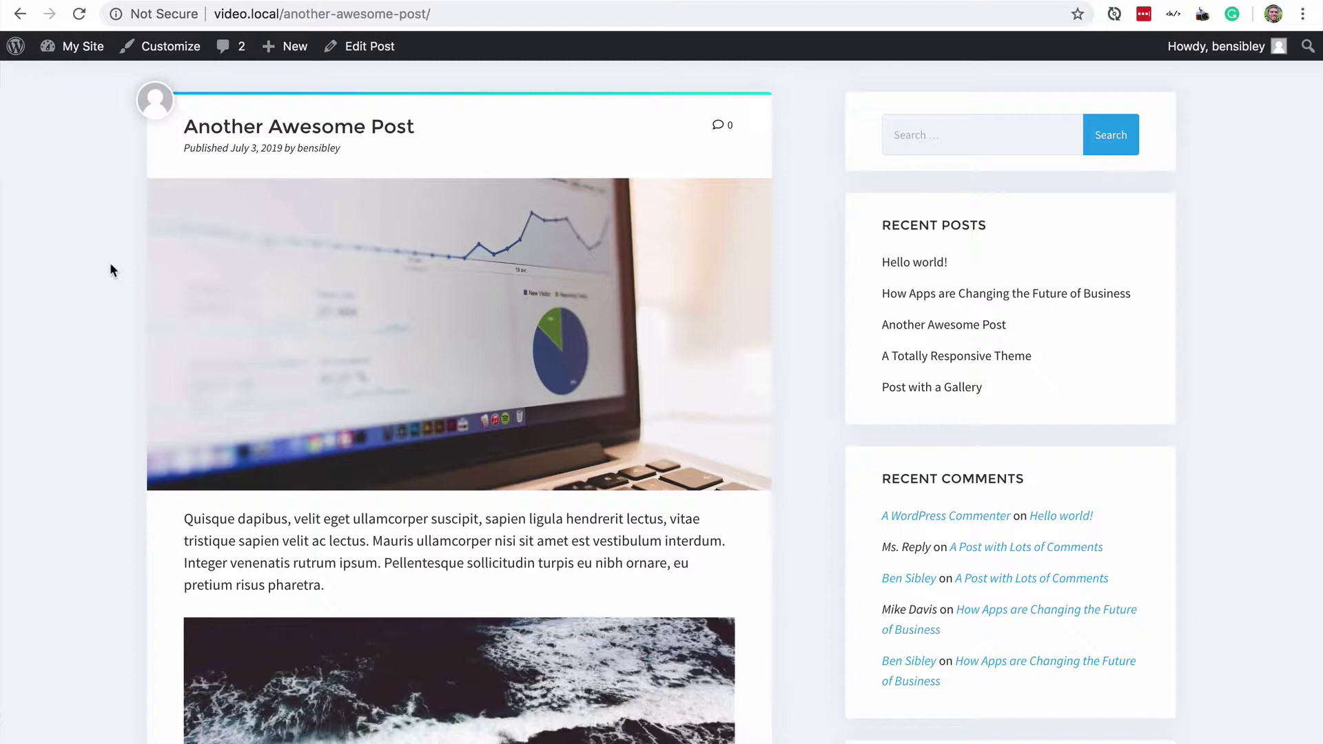
Reload Another Awesome Post and check that its Comment box still accepts input.
{"action": "key", "text": "super+r"}
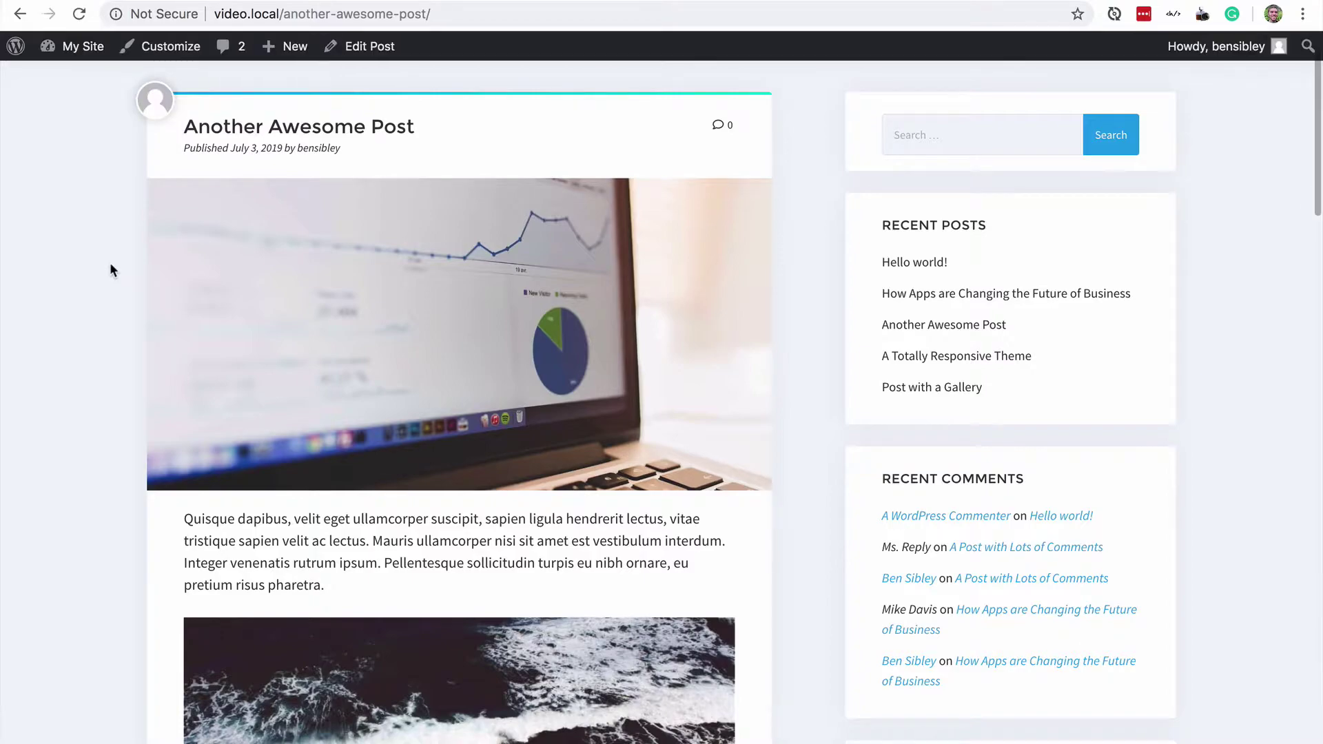
{"action": "scroll", "coordinate": [111, 264], "scroll_direction": "down", "scroll_amount": 20}
{"action": "scroll", "coordinate": [111, 269], "scroll_direction": "down", "scroll_amount": 2}
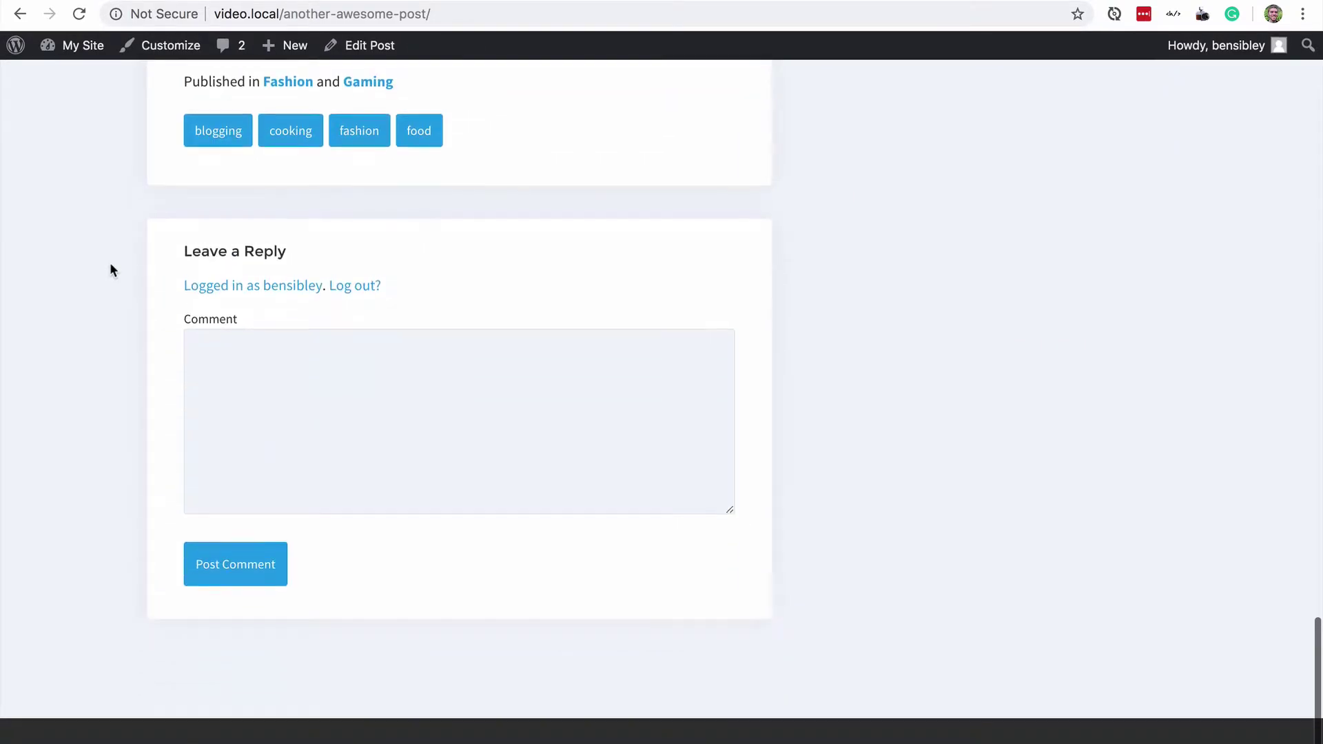
{"action": "left_click", "coordinate": [370, 410]}
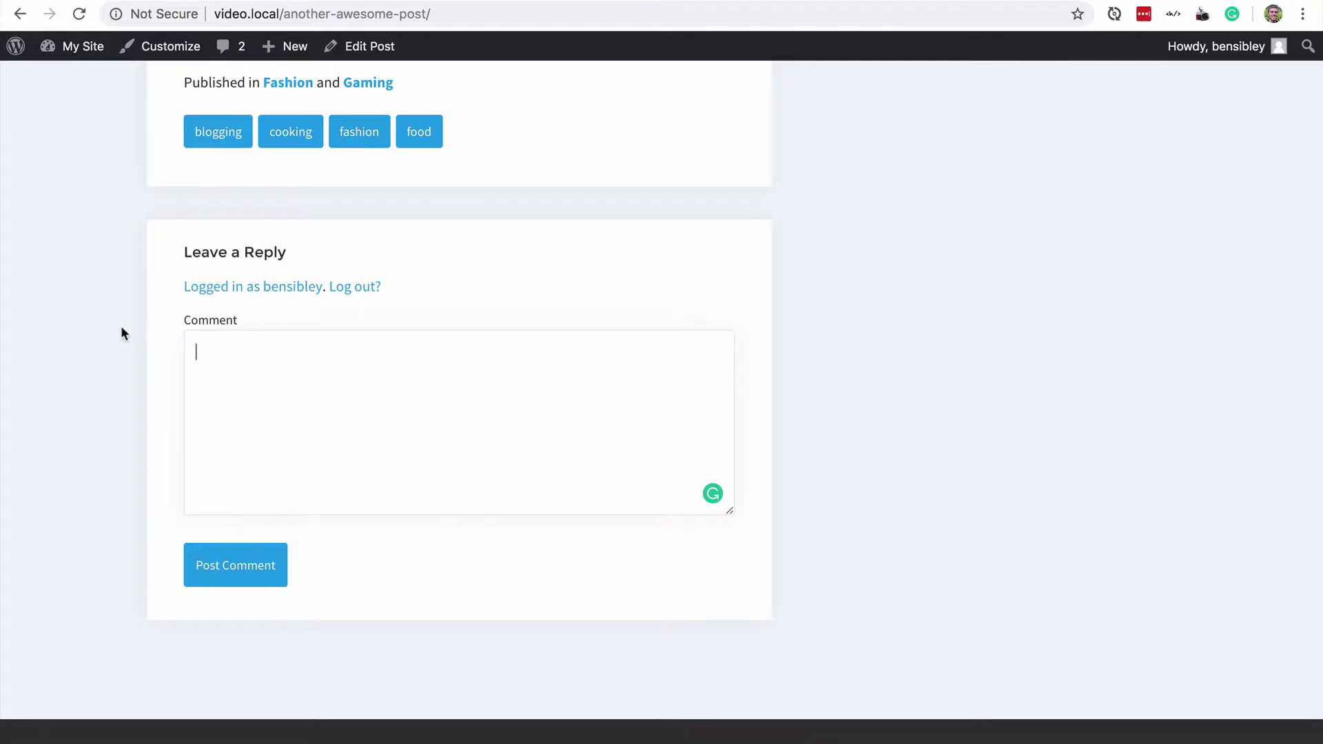
Go to the Standard Post and check that its Comment box still accepts input.
{"action": "left_click", "coordinate": [121, 331]}
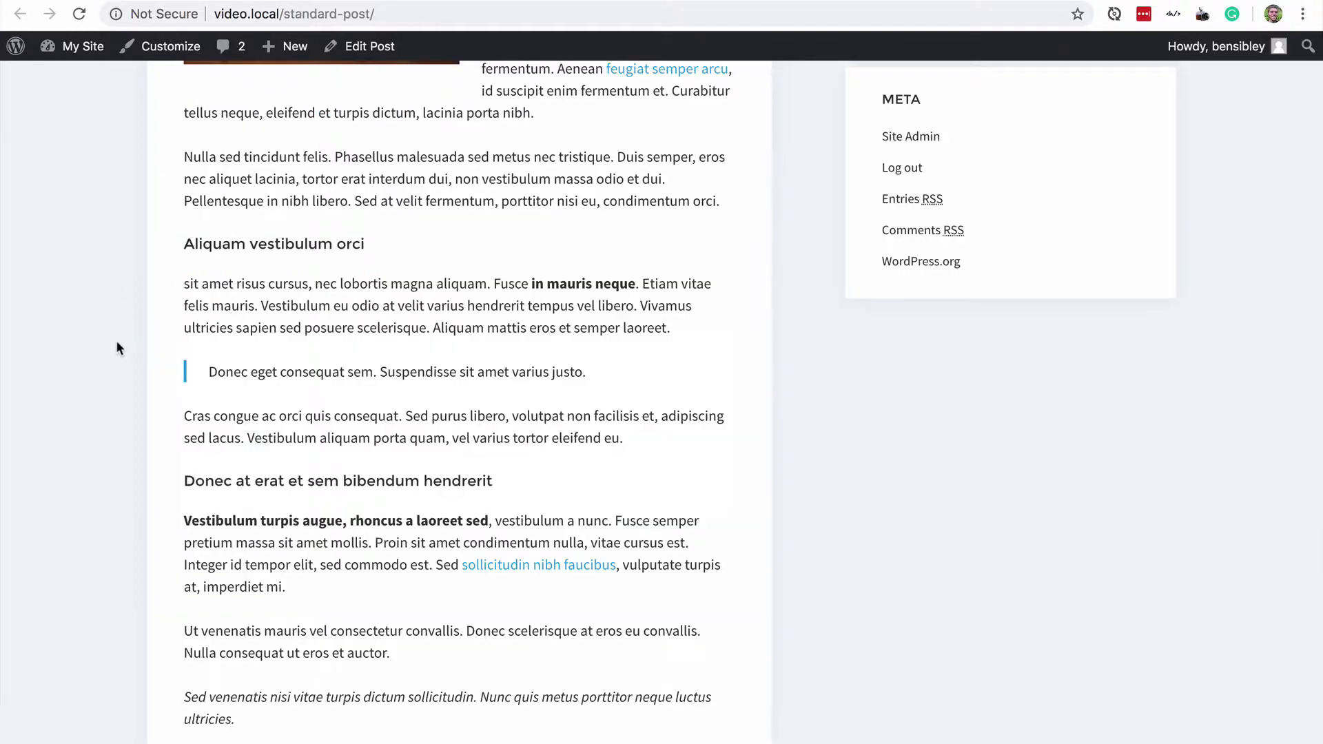
{"action": "scroll", "coordinate": [116, 341], "scroll_direction": "down", "scroll_amount": 15}
{"action": "left_click", "coordinate": [197, 365]}
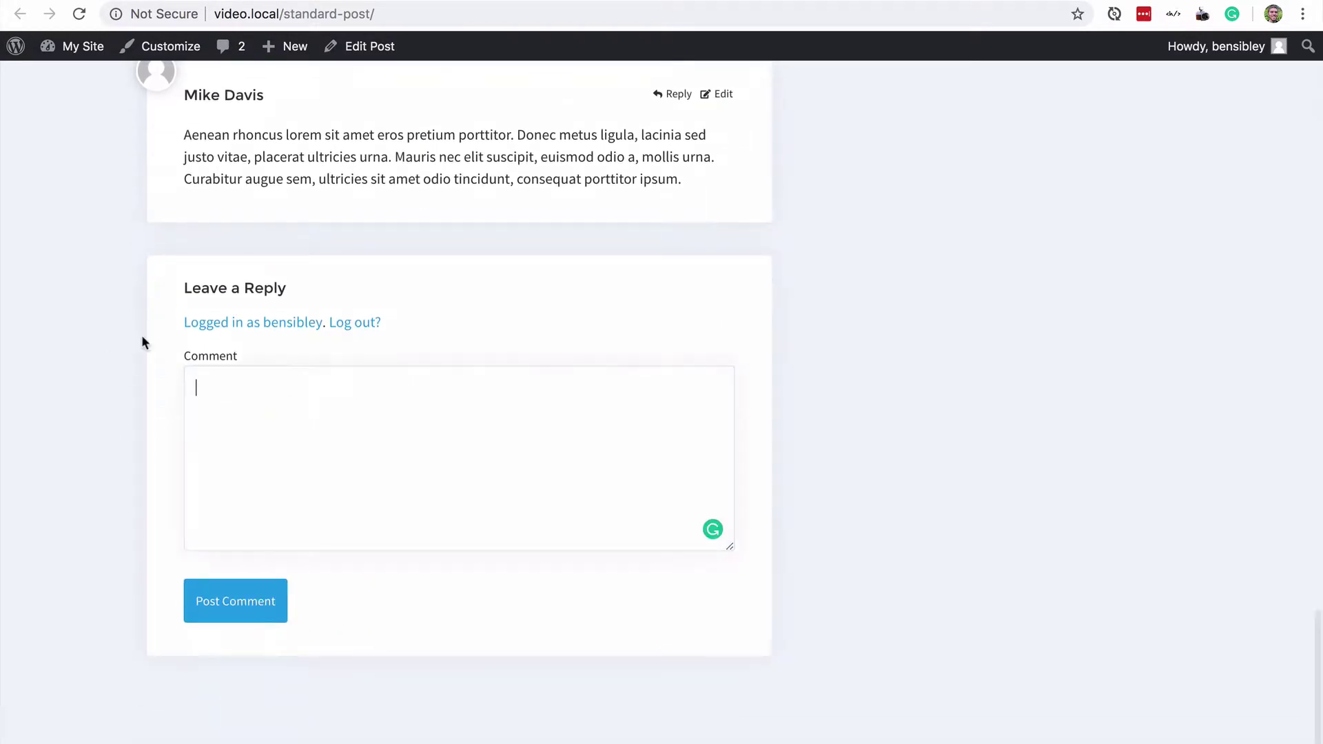
{"action": "left_click", "coordinate": [102, 317]}
Create and publish a new post titled 'wefrgthgrfedw'.
{"action": "mouse_move", "coordinate": [289, 52]}
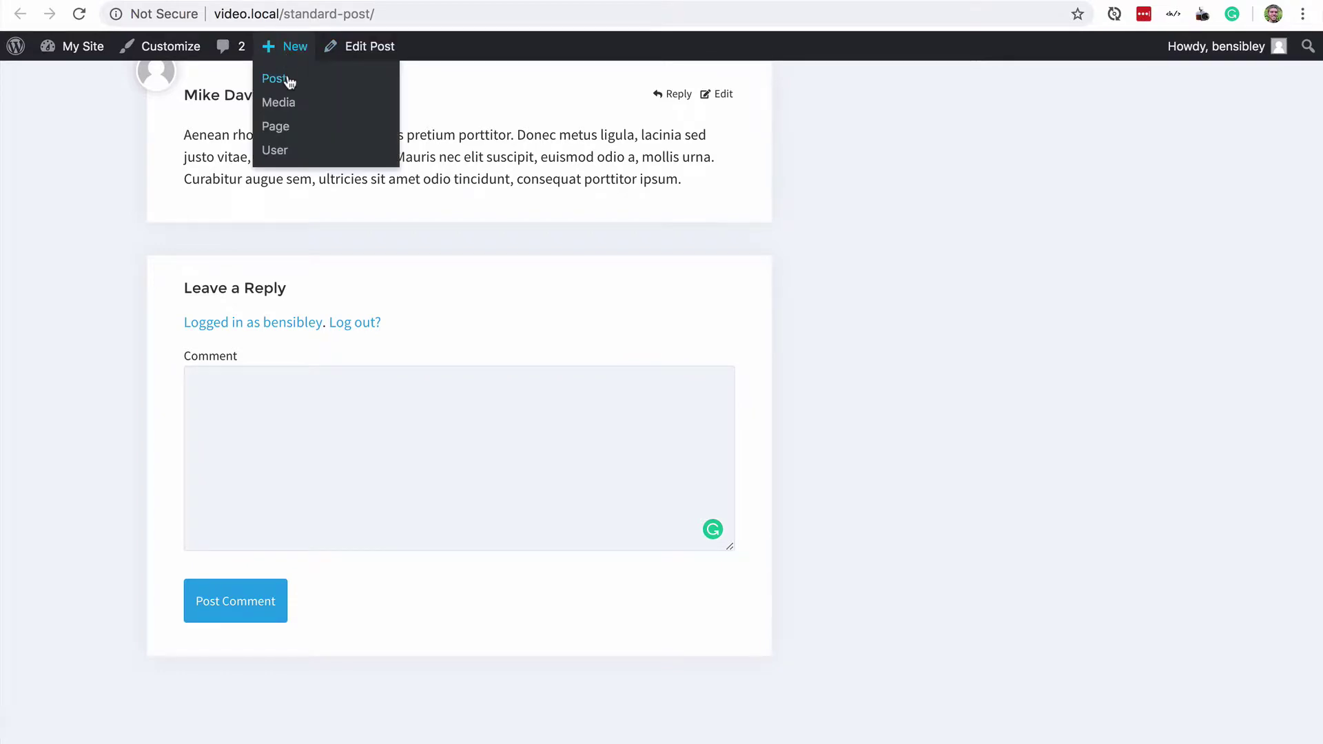
{"action": "left_click", "coordinate": [289, 82]}
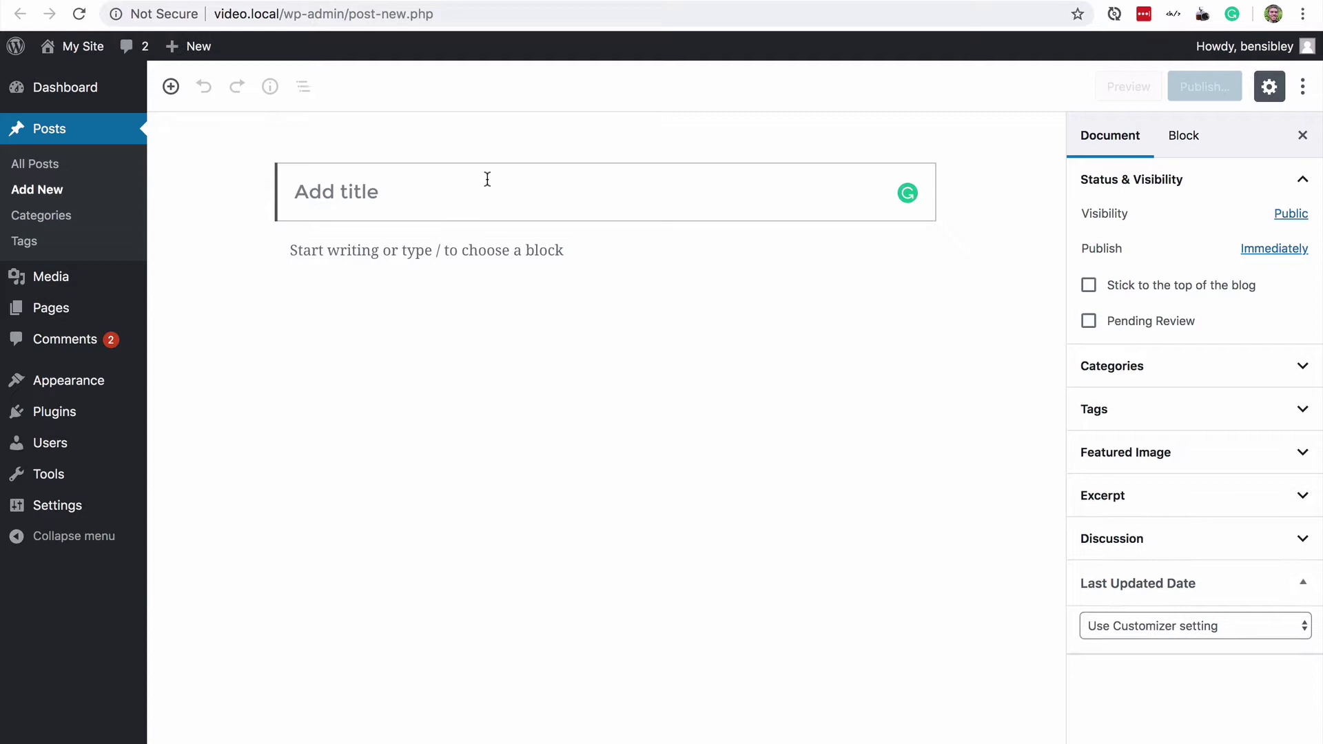
{"action": "type", "text": "wefrgthgrfedw"}
{"action": "left_click", "coordinate": [1212, 88]}
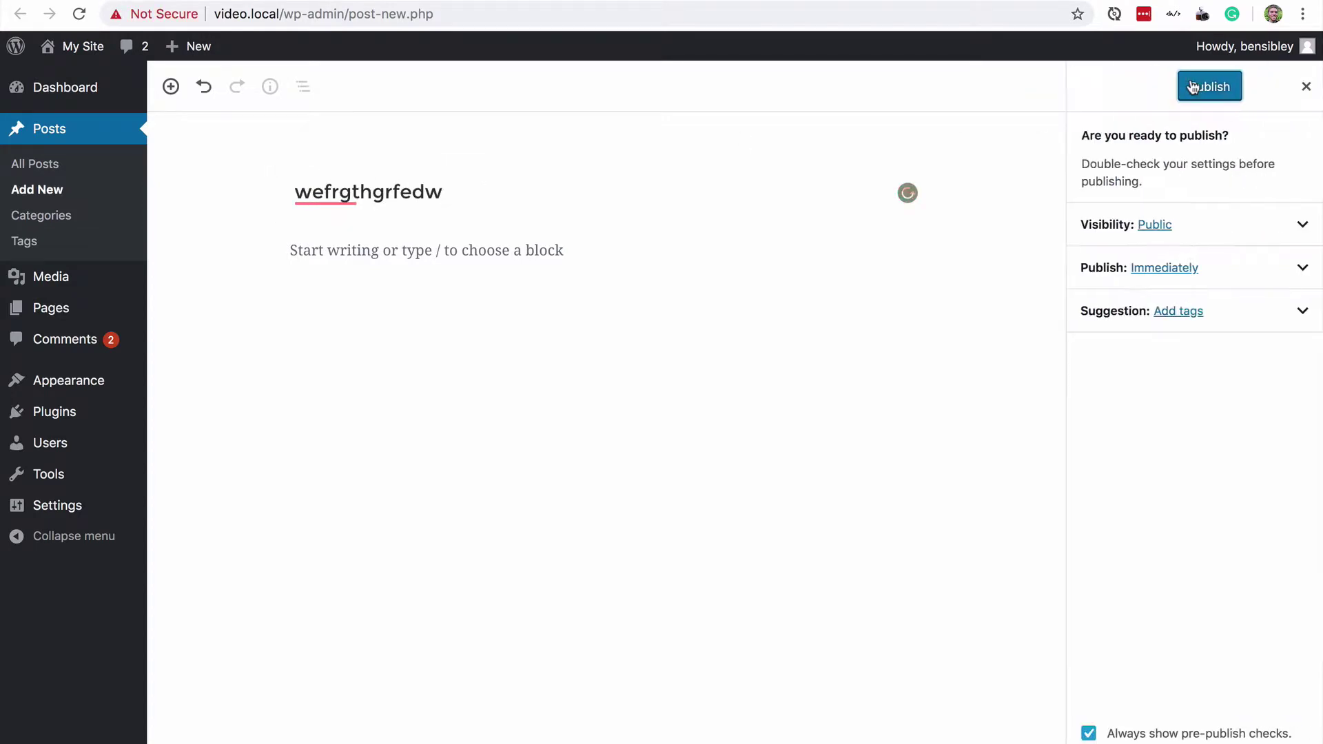
{"action": "left_click", "coordinate": [1212, 88]}
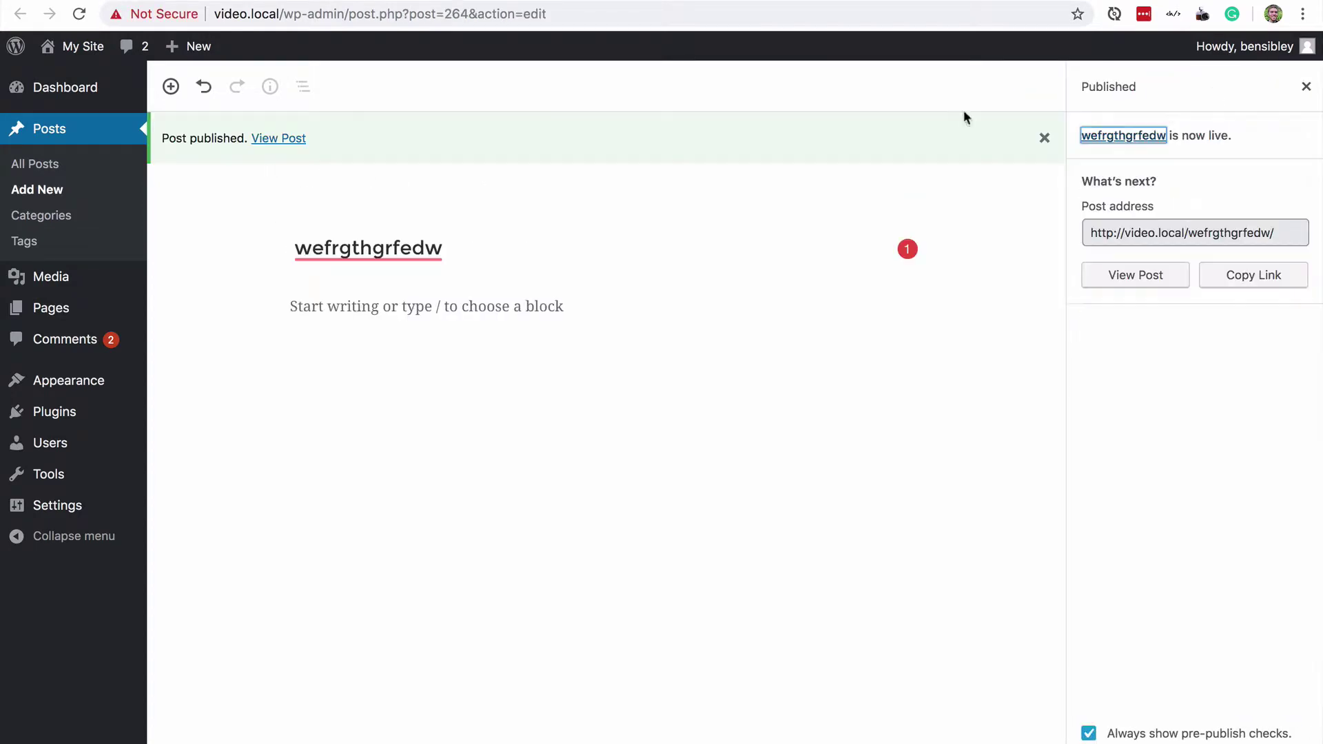
View the published wefrgthgrfedw post and confirm it shows 'Comments are closed'.
{"action": "left_click", "coordinate": [286, 137]}
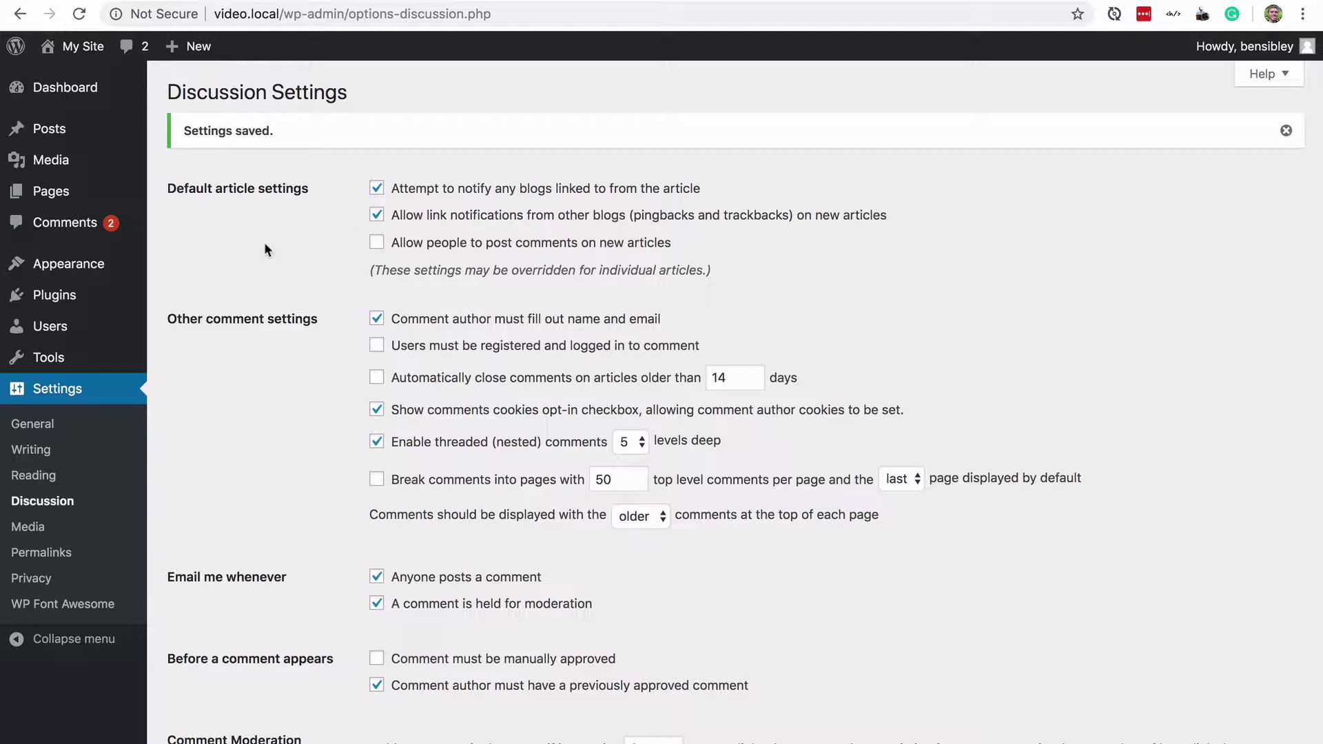
{"action": "left_click_drag", "start_coordinate": [607, 246], "coordinate": [672, 251]}
{"action": "left_click", "coordinate": [788, 2]}
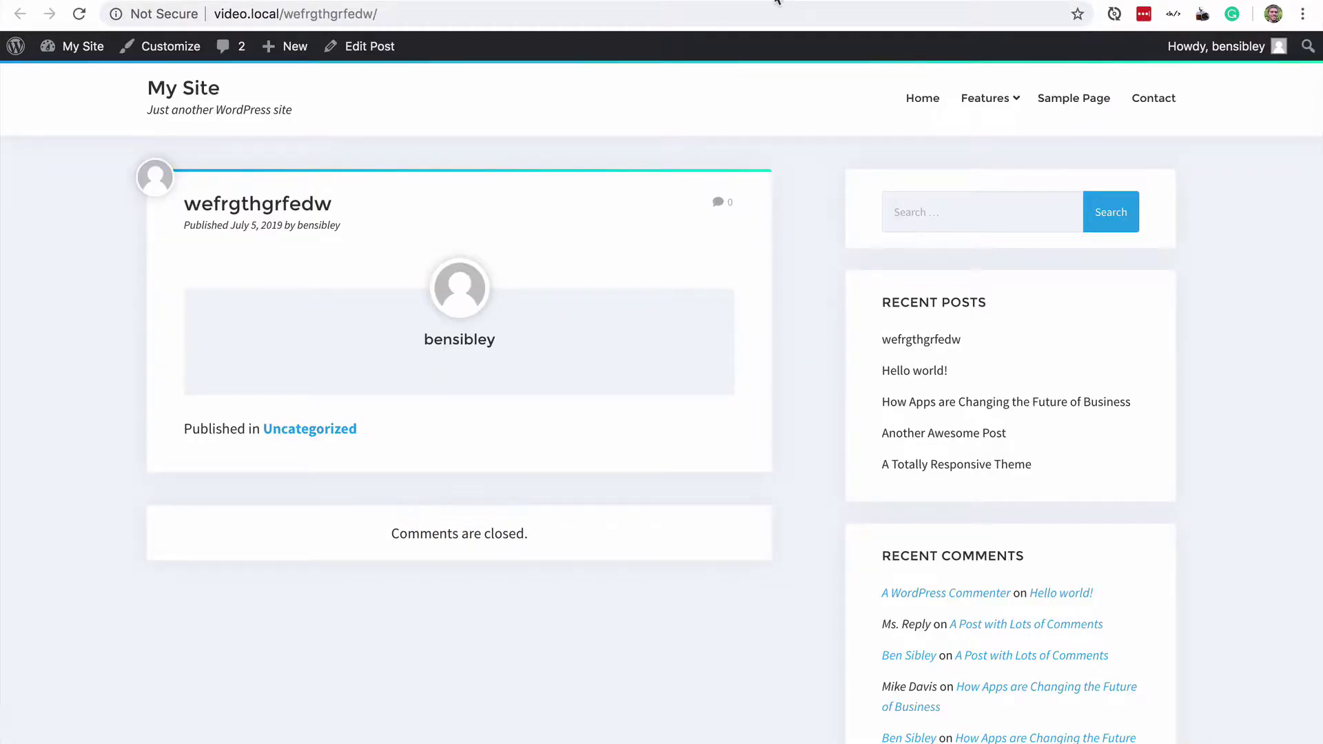
Close the publish summary and reveal the wefrgthgrfedw post's Discussion options.
{"action": "left_click", "coordinate": [777, 3]}
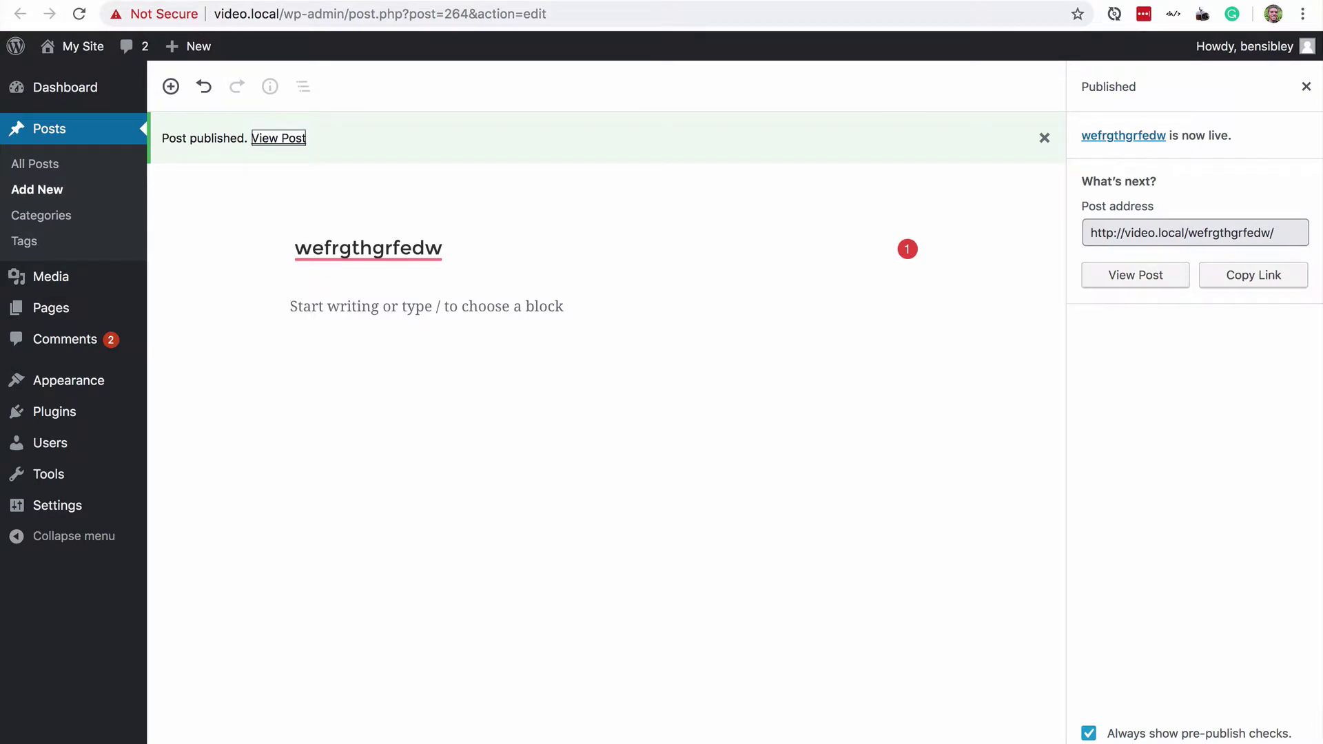
{"action": "left_click", "coordinate": [1307, 86]}
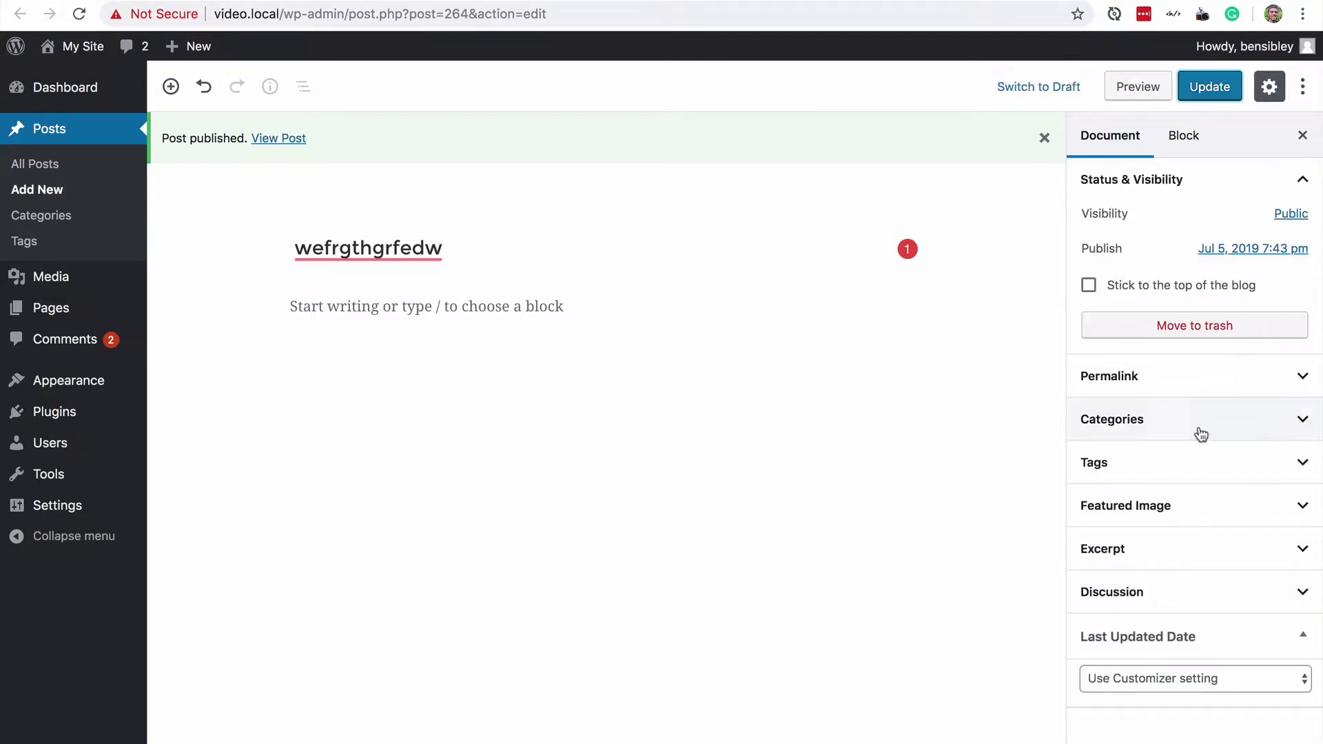
{"action": "left_click", "coordinate": [1142, 630]}
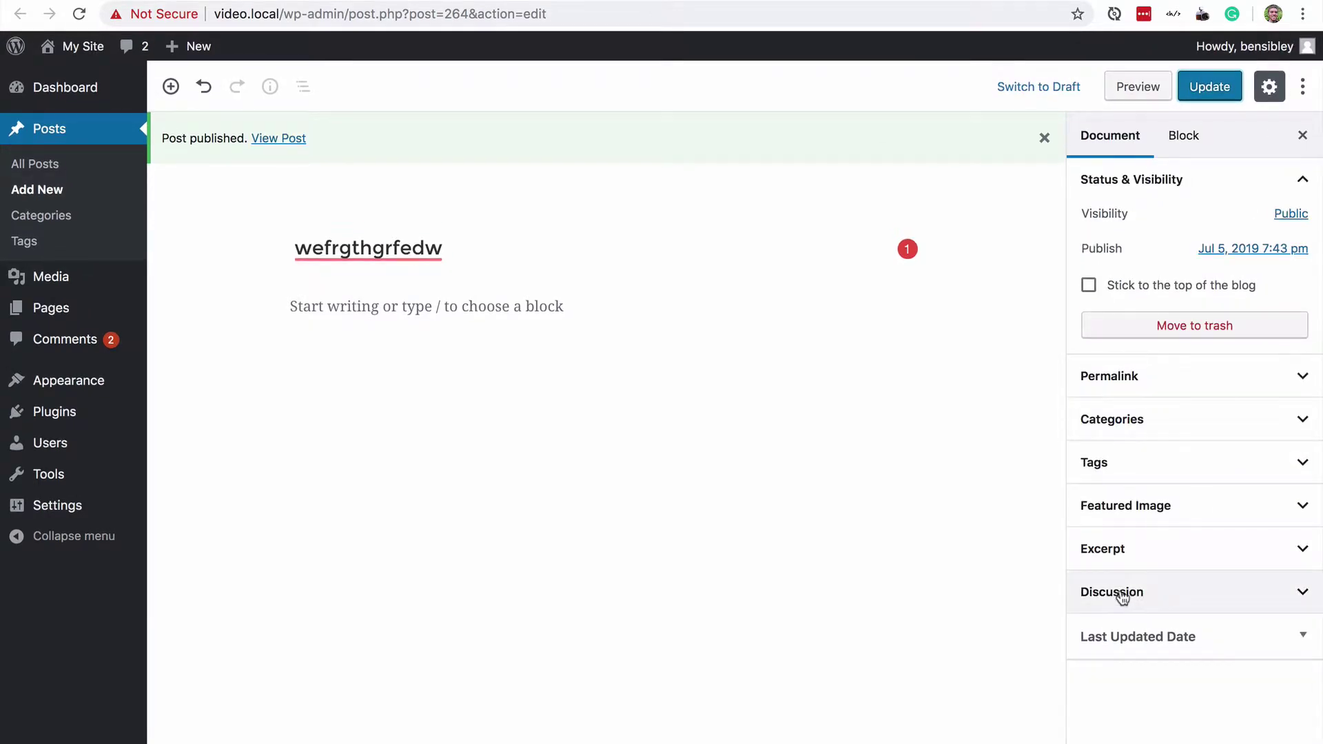
{"action": "left_click", "coordinate": [1176, 594]}
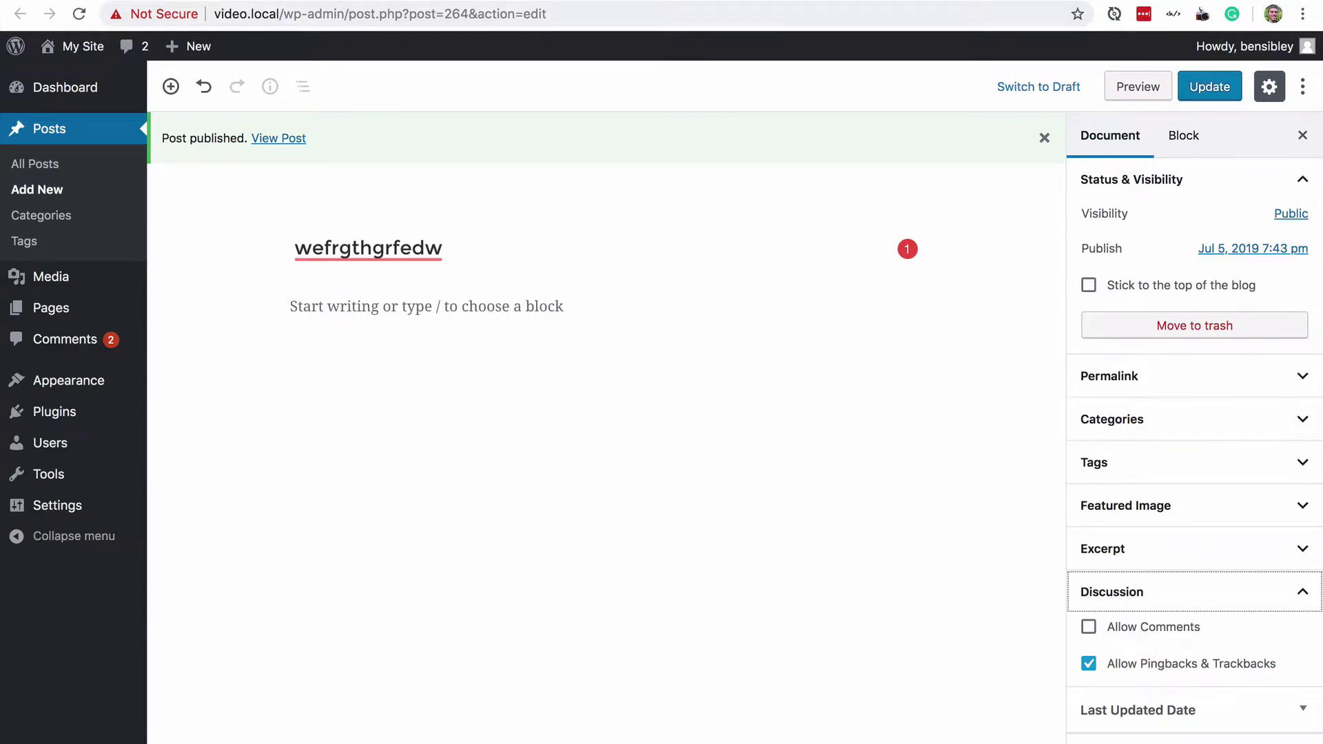
Uncheck 'Allow link notifications' in Discussion Settings and save the changes.
{"action": "key", "text": "ctrl+Tab"}
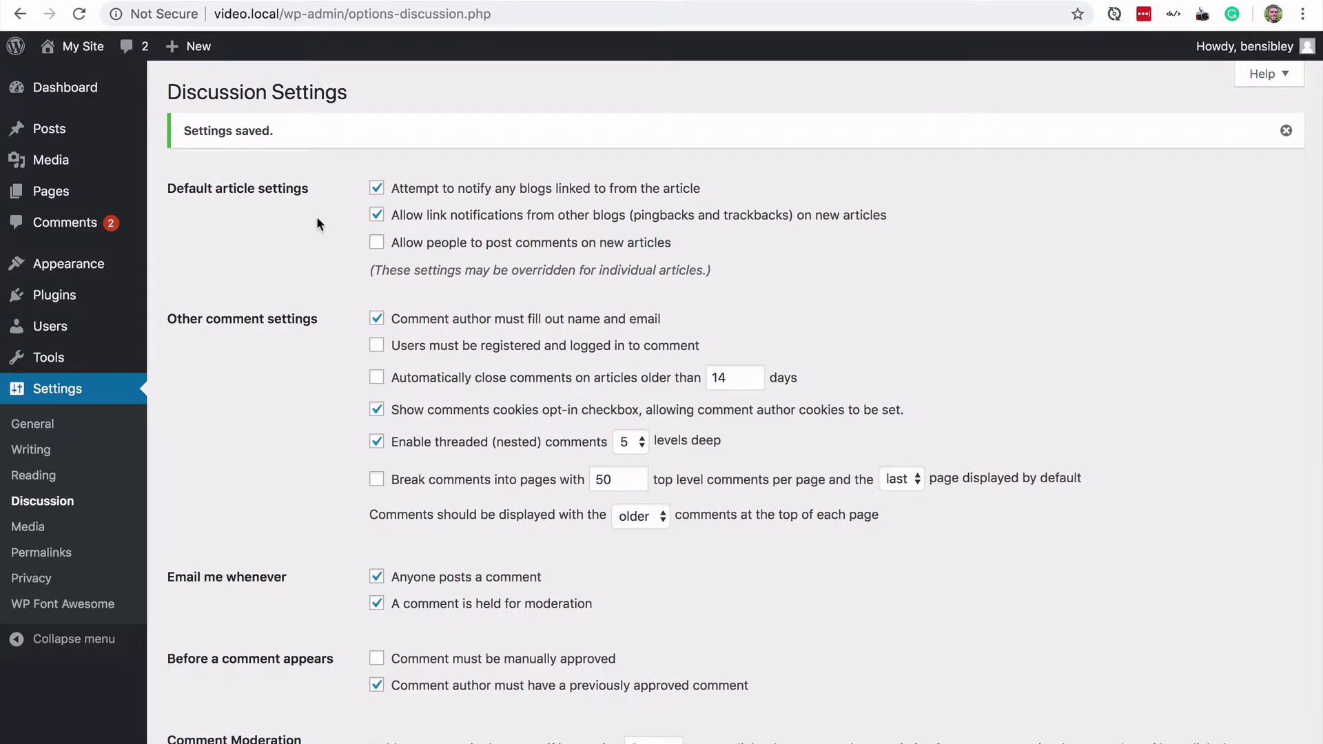
{"action": "left_click", "coordinate": [379, 216]}
{"action": "scroll", "coordinate": [316, 225], "scroll_direction": "down", "scroll_amount": 15}
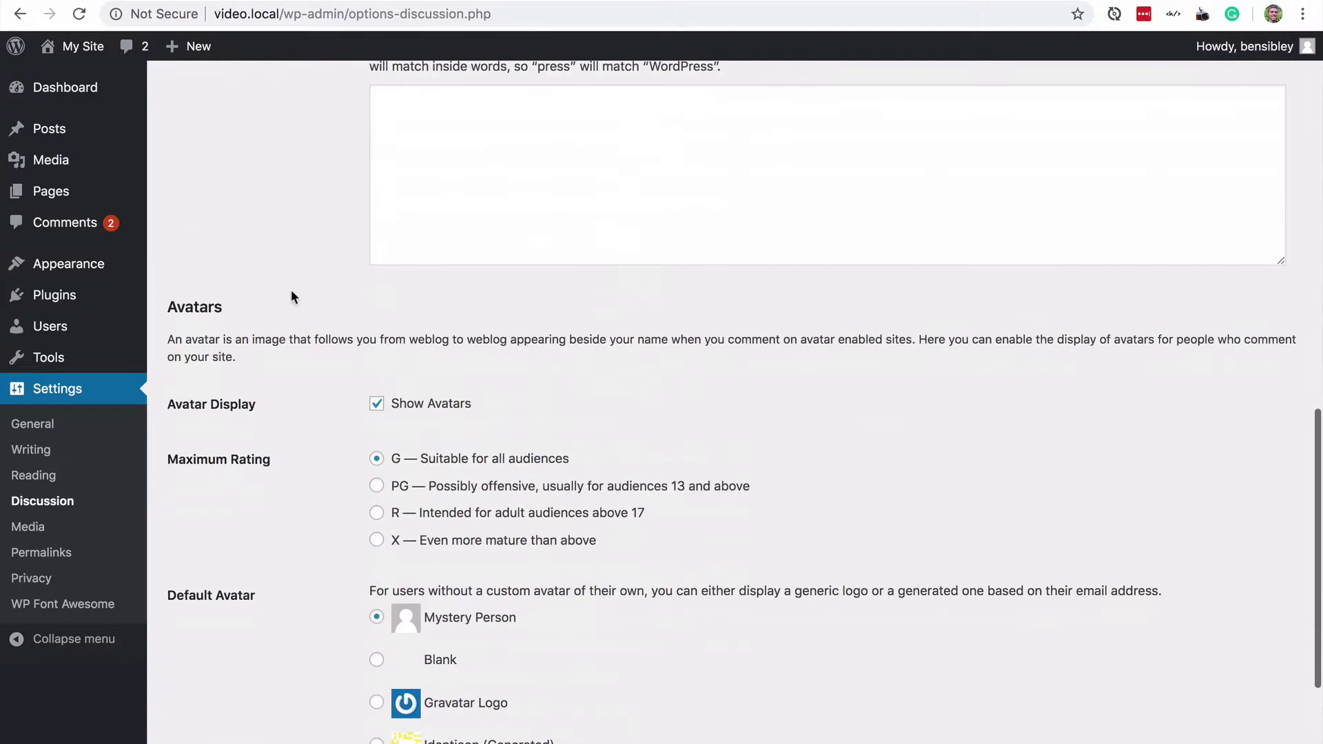
{"action": "scroll", "coordinate": [260, 555], "scroll_direction": "down", "scroll_amount": 3}
{"action": "left_click", "coordinate": [207, 689]}
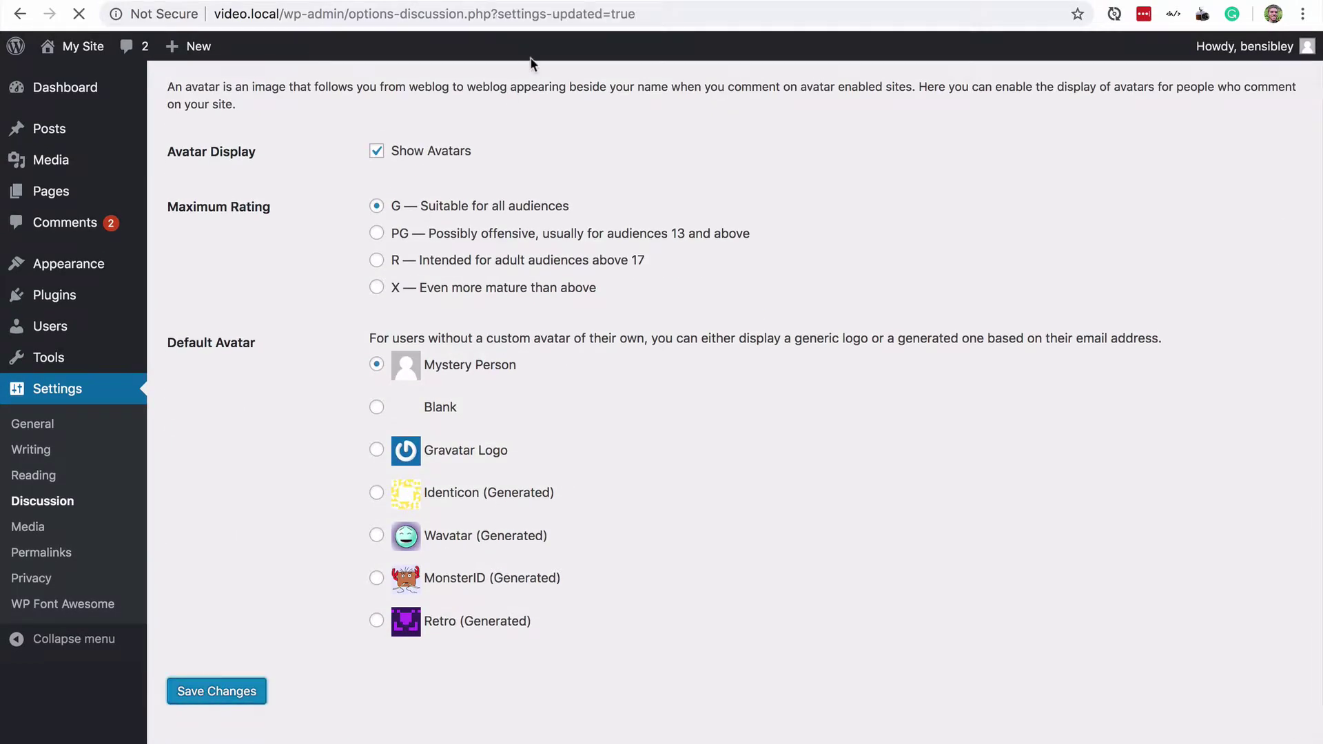
{"action": "key", "text": "ctrl+shift+Tab"}
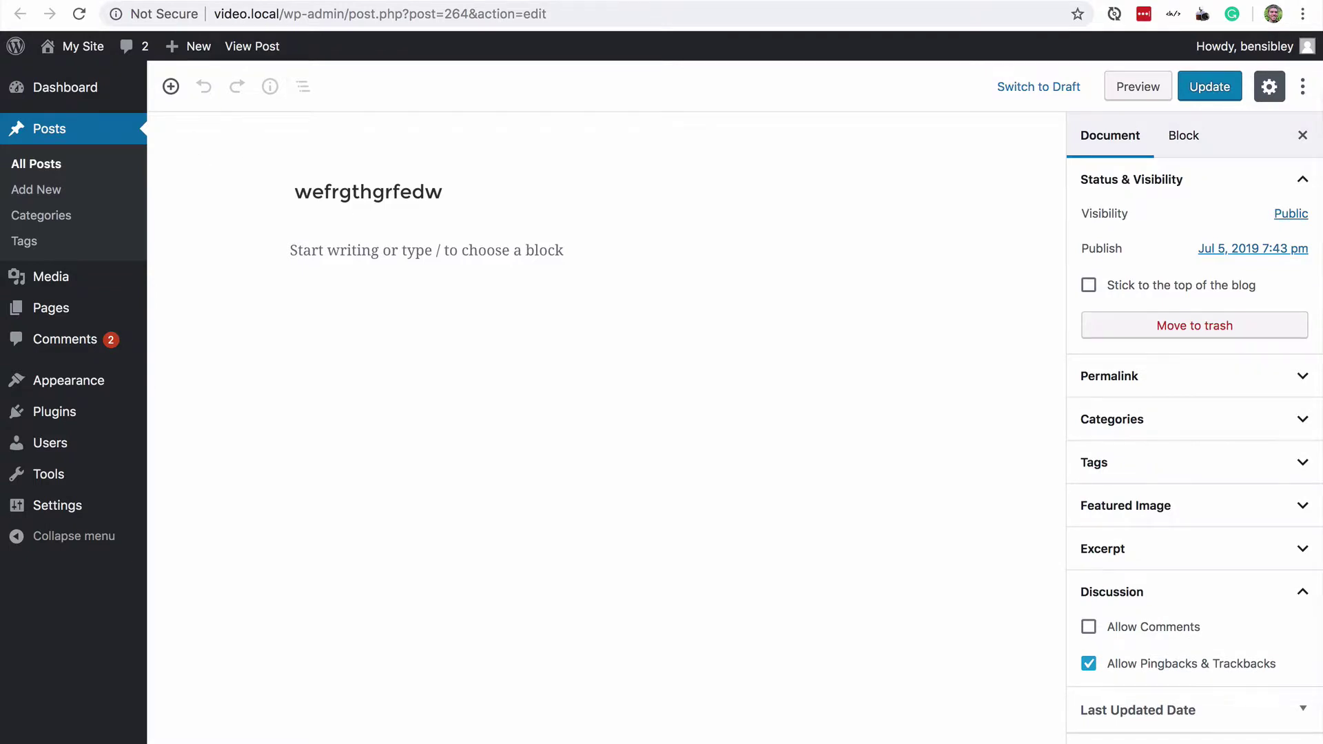
Uncheck Allow Pingbacks & Trackbacks in the wefrgthgrfedw post's Discussion panel.
{"action": "key", "text": "super+["}
{"action": "key", "text": "super+]"}
{"action": "left_click", "coordinate": [1091, 666]}
{"action": "key", "text": "super+["}
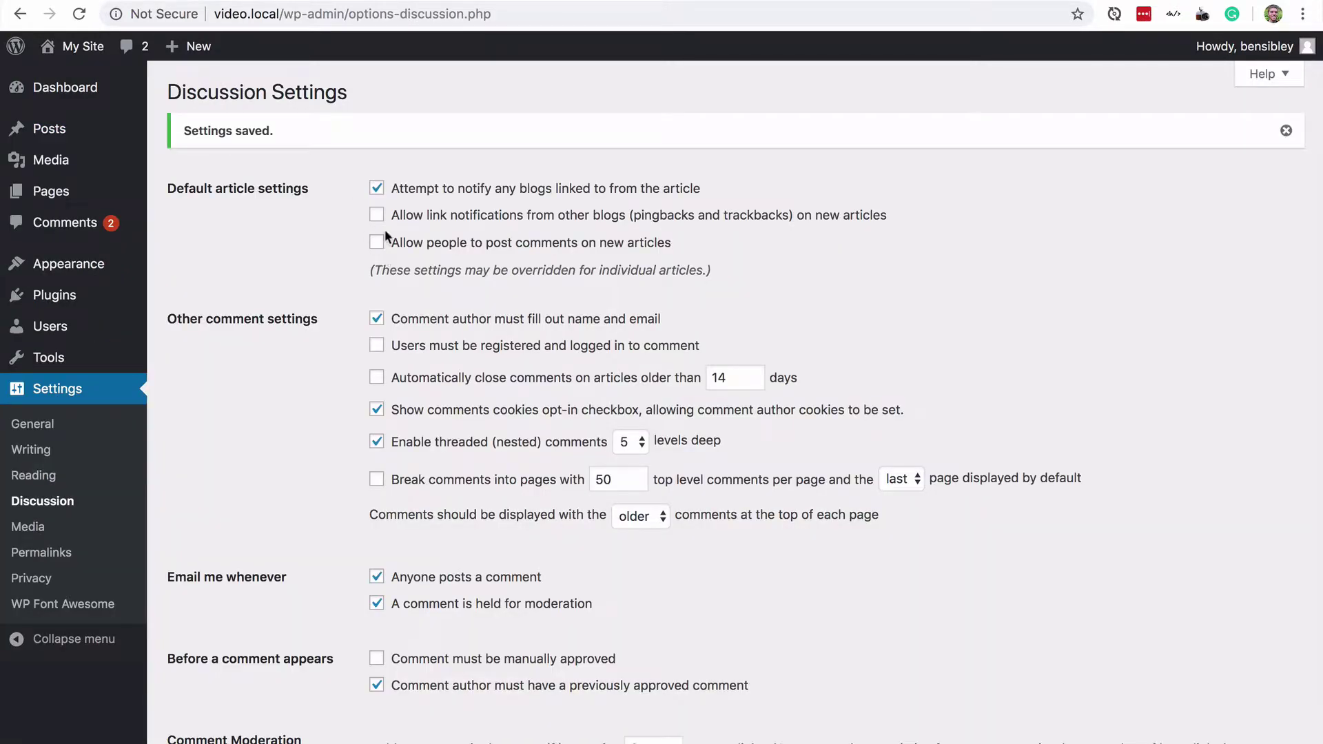
{"action": "key", "text": "super+]"}
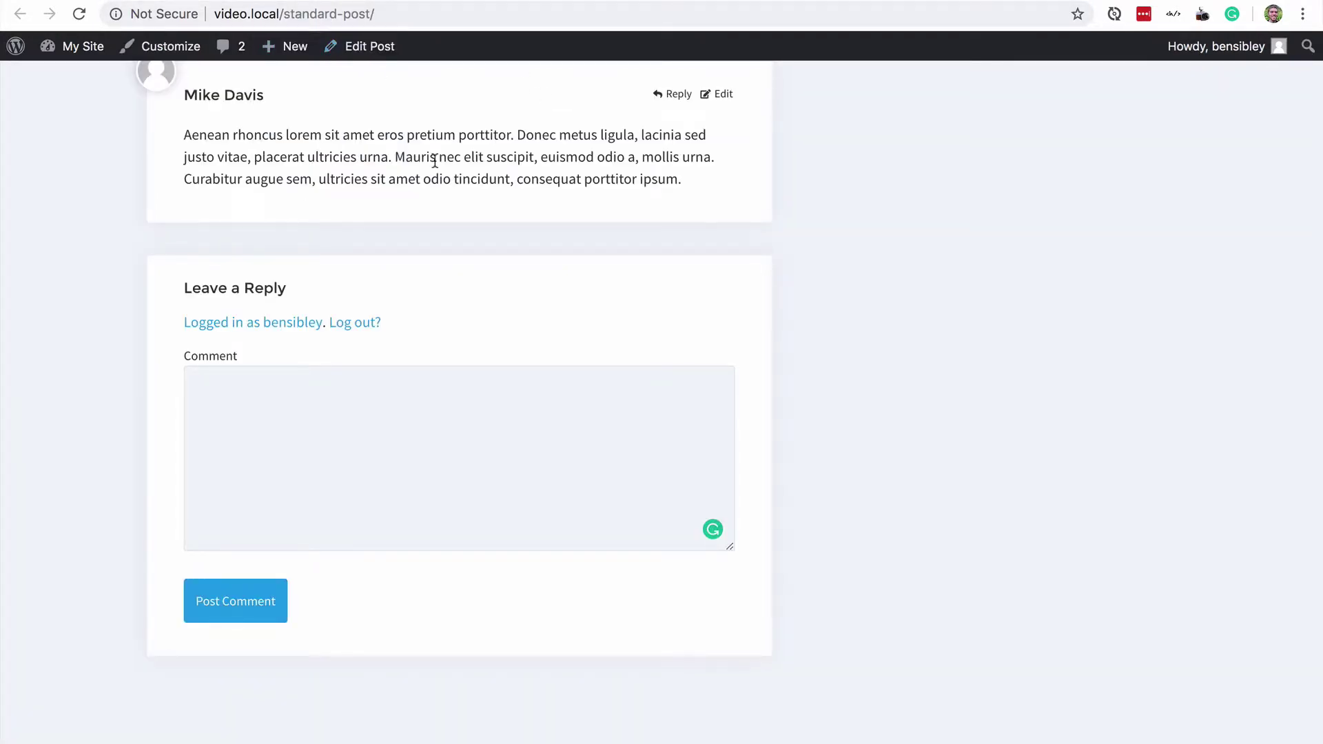
Uncheck Allow Comments on How Apps are Changing the Future of Business, update, and view it.
{"action": "scroll", "coordinate": [434, 161], "scroll_direction": "up", "scroll_amount": 6}
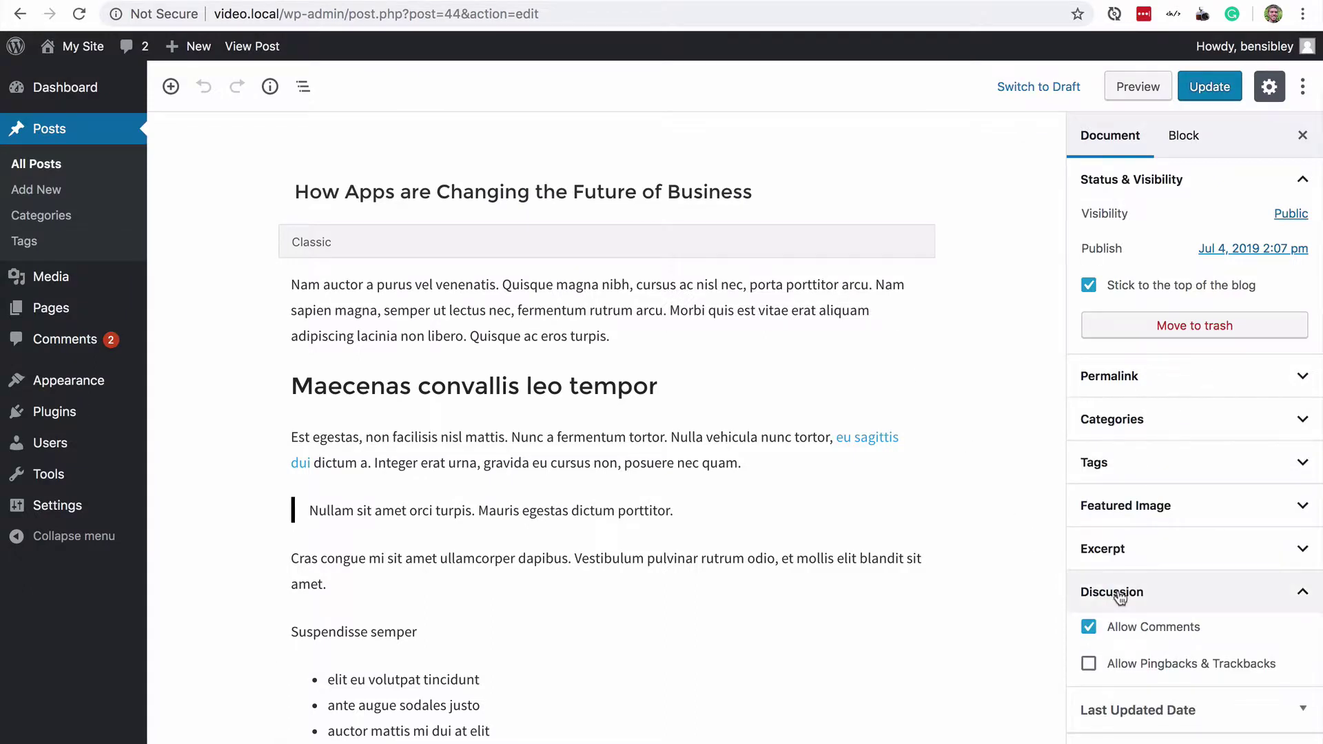
{"action": "left_click", "coordinate": [1091, 628]}
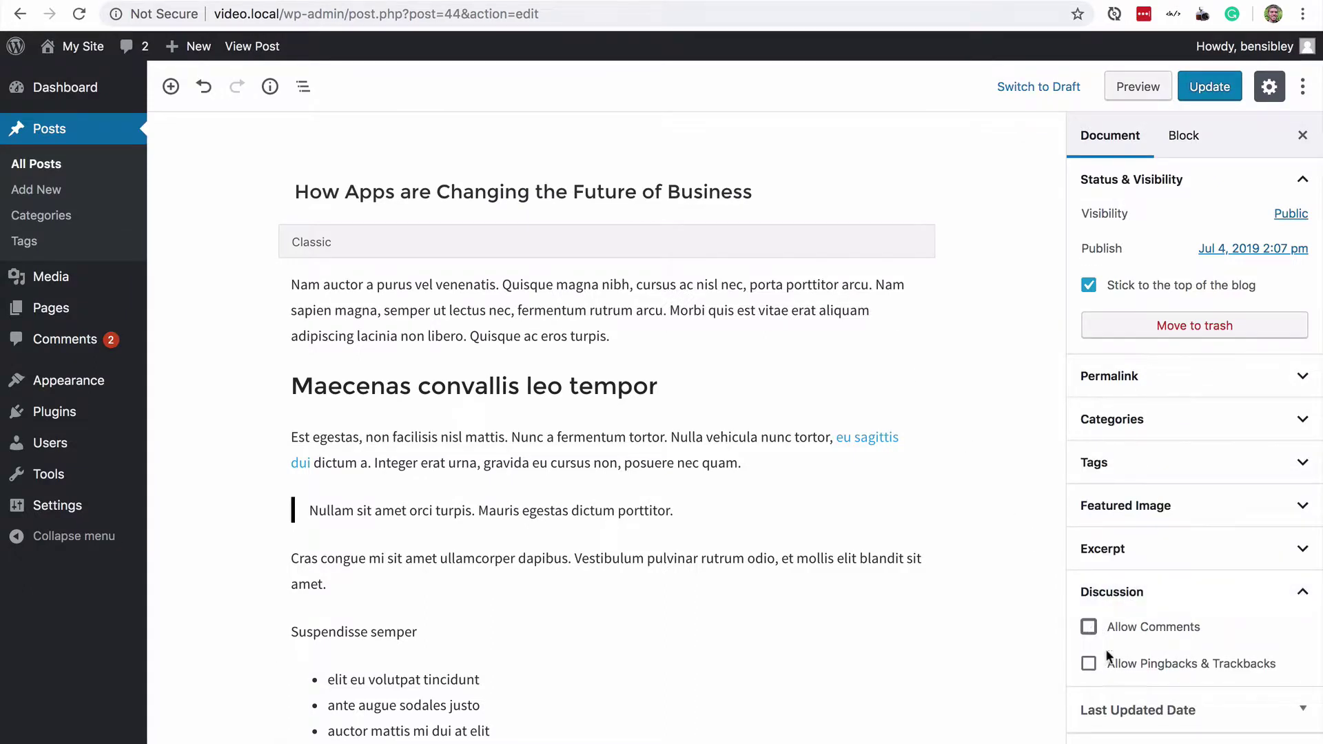
{"action": "left_click", "coordinate": [1212, 89]}
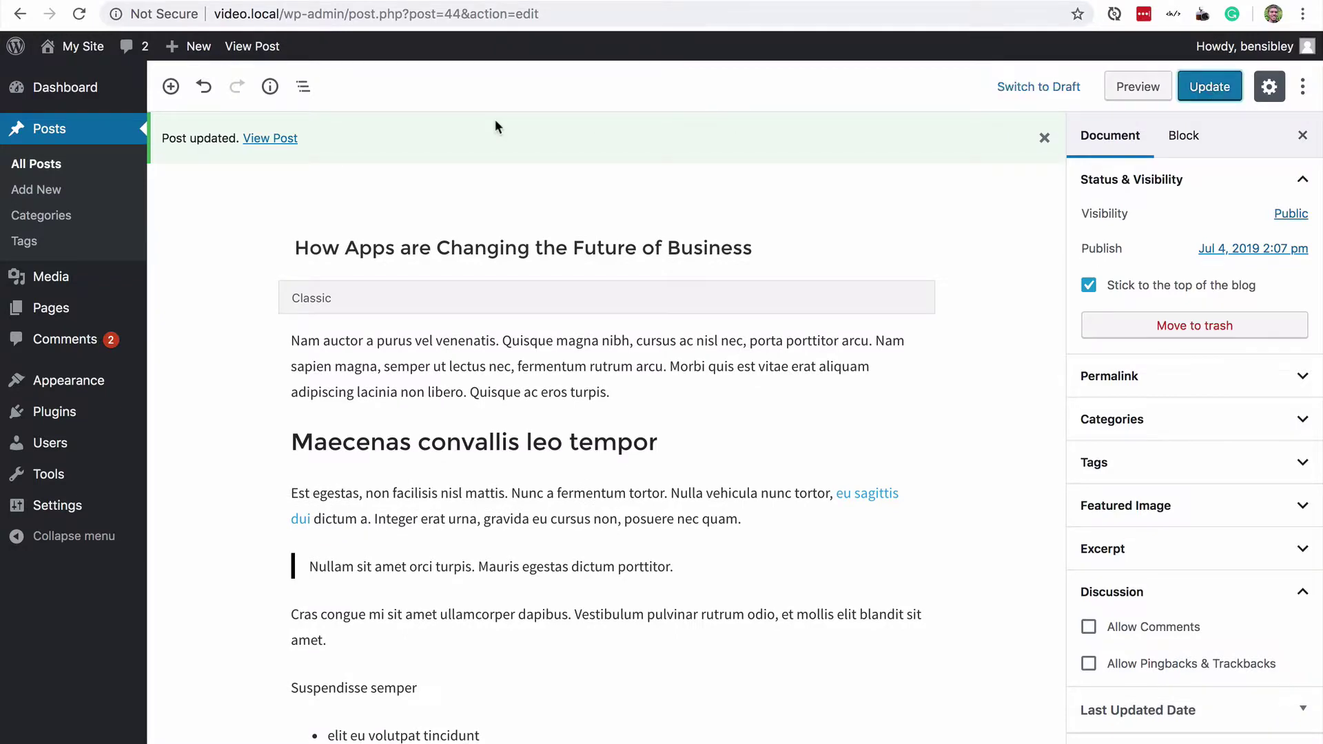
{"action": "left_click", "coordinate": [280, 140]}
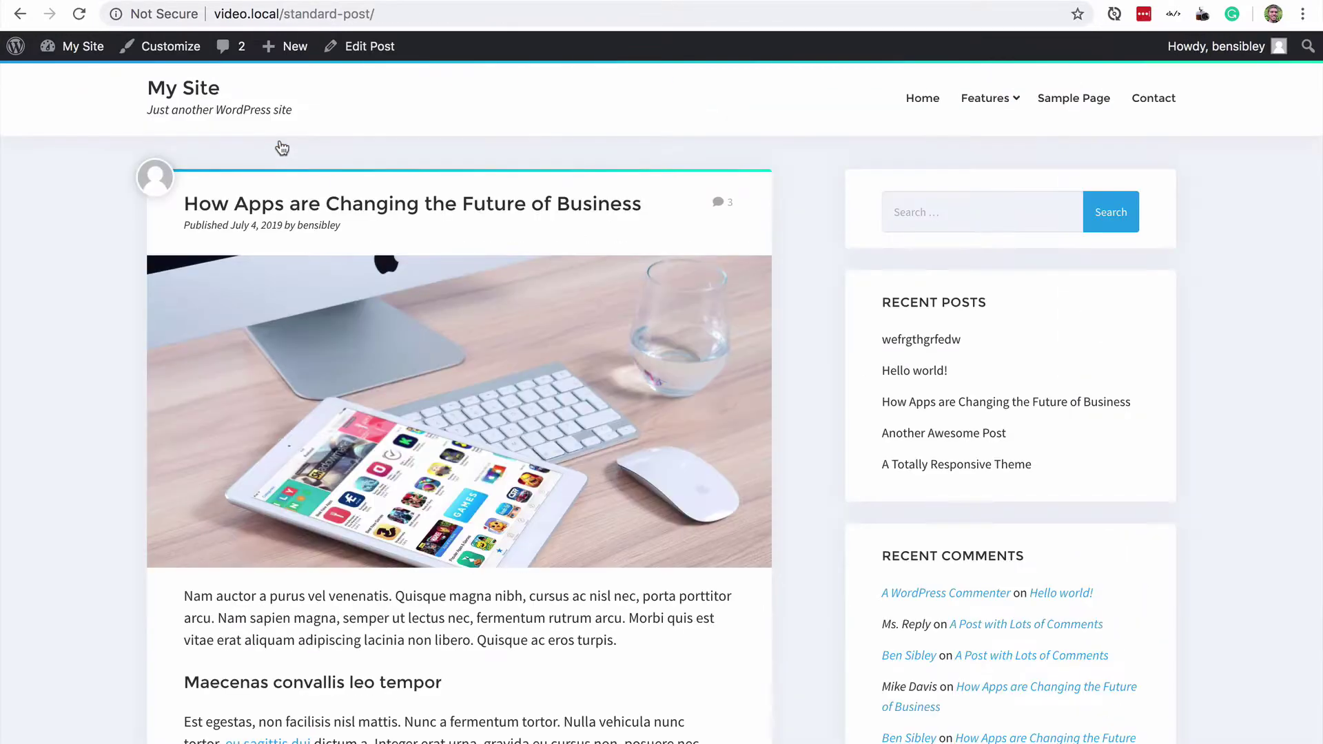
Confirm the post's comments section reads 'Comments are closed.', then reopen it for editing.
{"action": "left_click", "coordinate": [727, 204]}
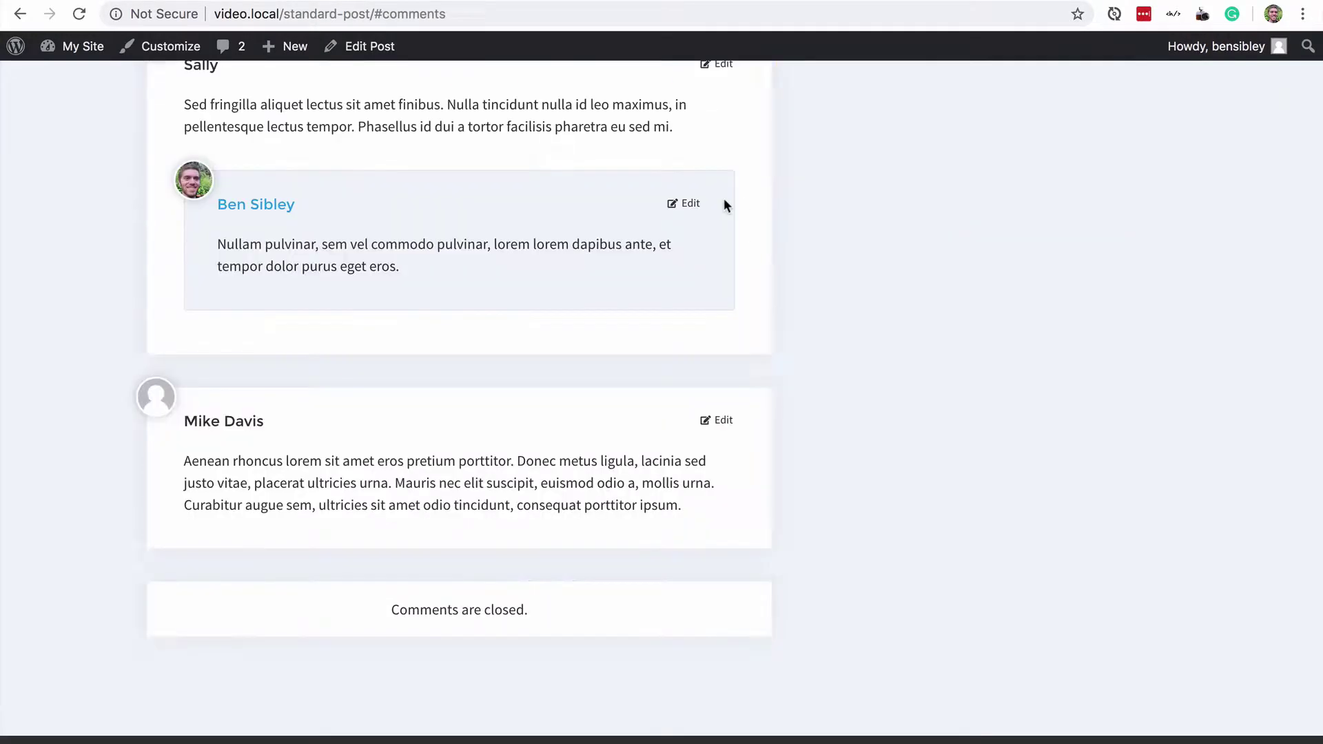
{"action": "scroll", "coordinate": [171, 283], "scroll_direction": "up", "scroll_amount": 3}
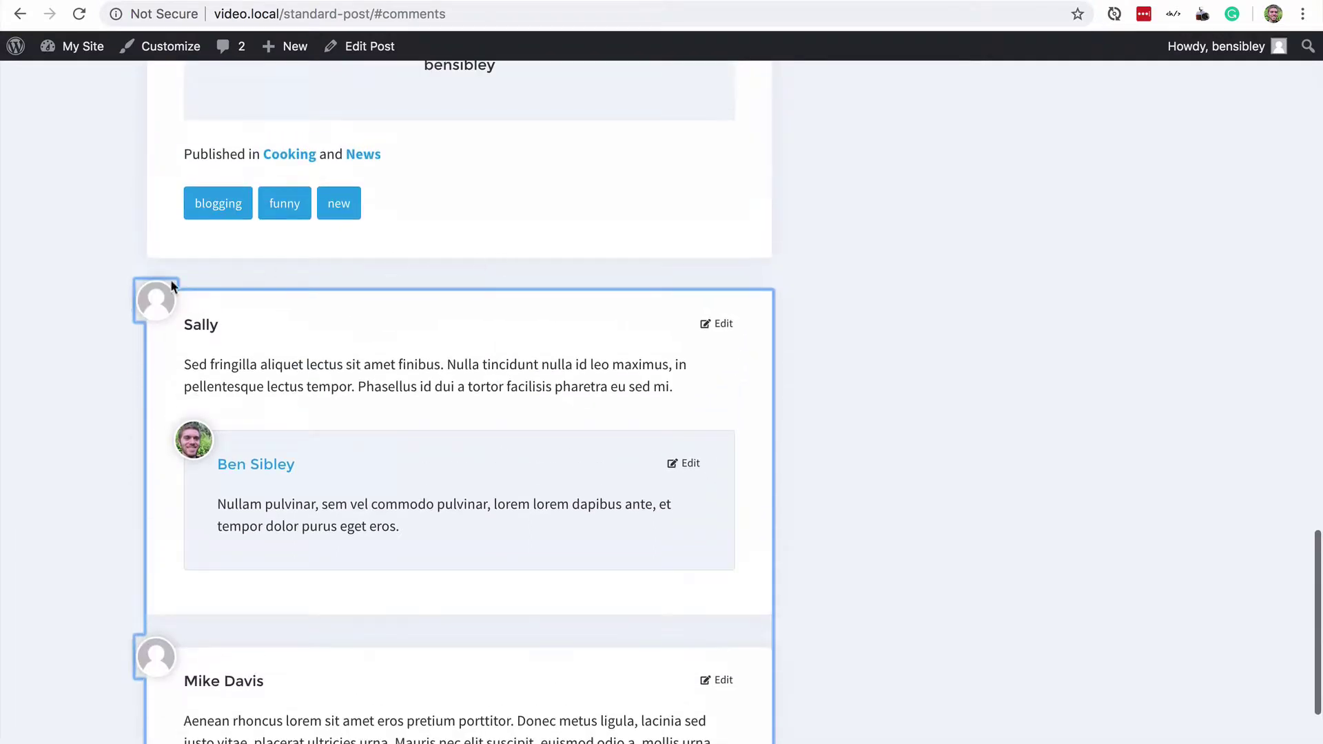
{"action": "scroll", "coordinate": [276, 400], "scroll_direction": "down", "scroll_amount": 3}
{"action": "scroll", "coordinate": [352, 455], "scroll_direction": "down", "scroll_amount": 2}
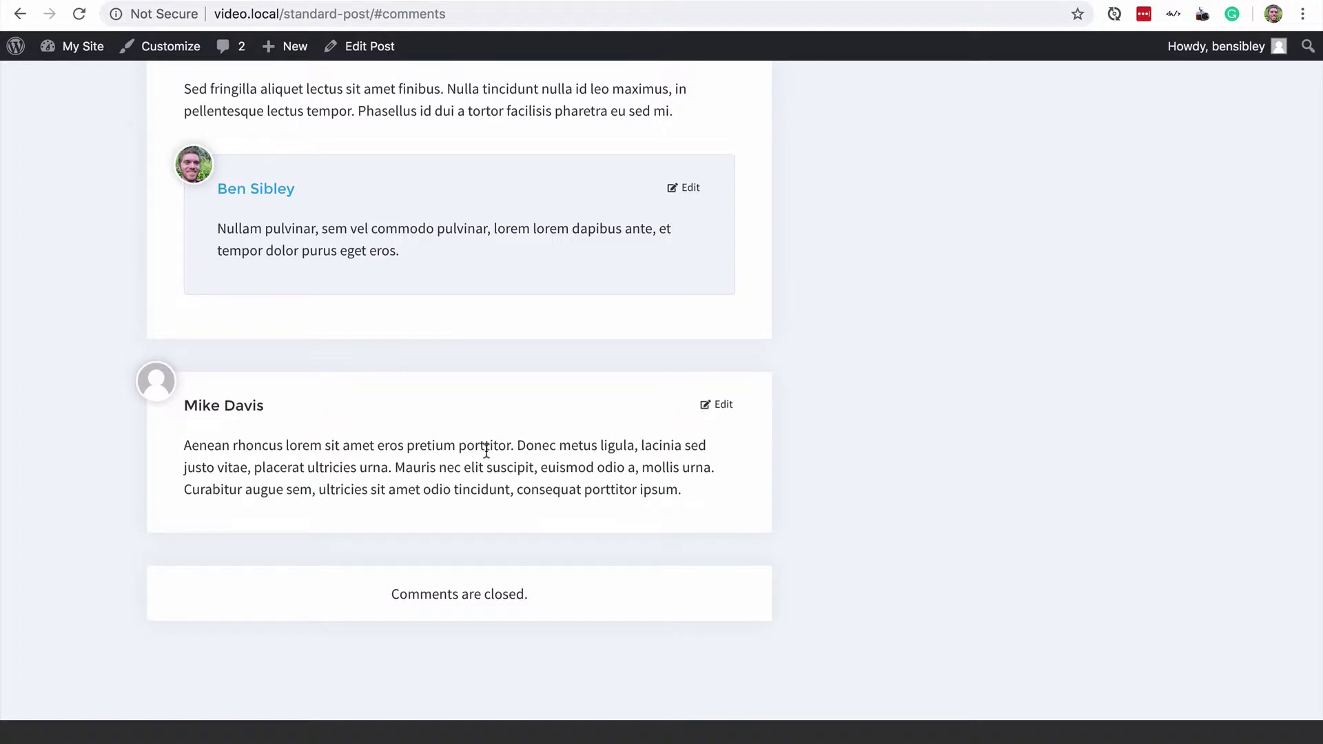
{"action": "scroll", "coordinate": [486, 450], "scroll_direction": "up", "scroll_amount": 3}
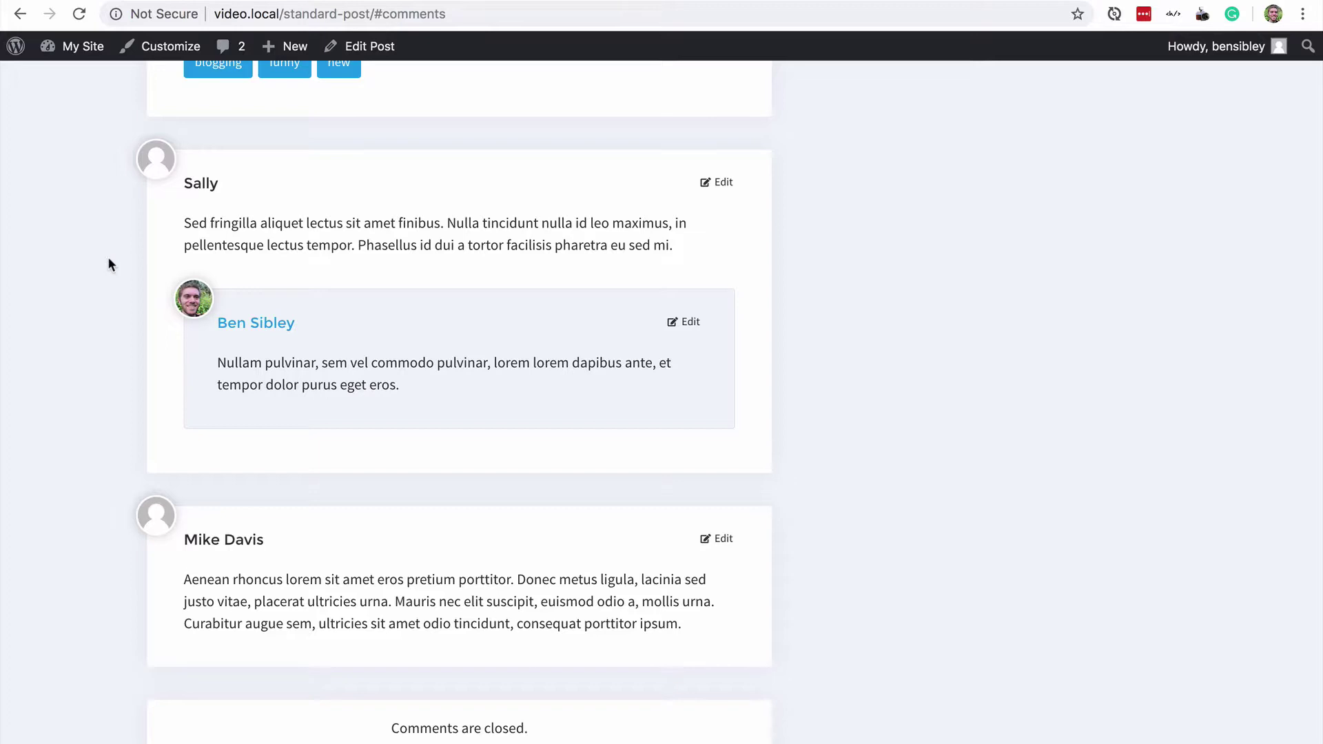
{"action": "left_click", "coordinate": [382, 43]}
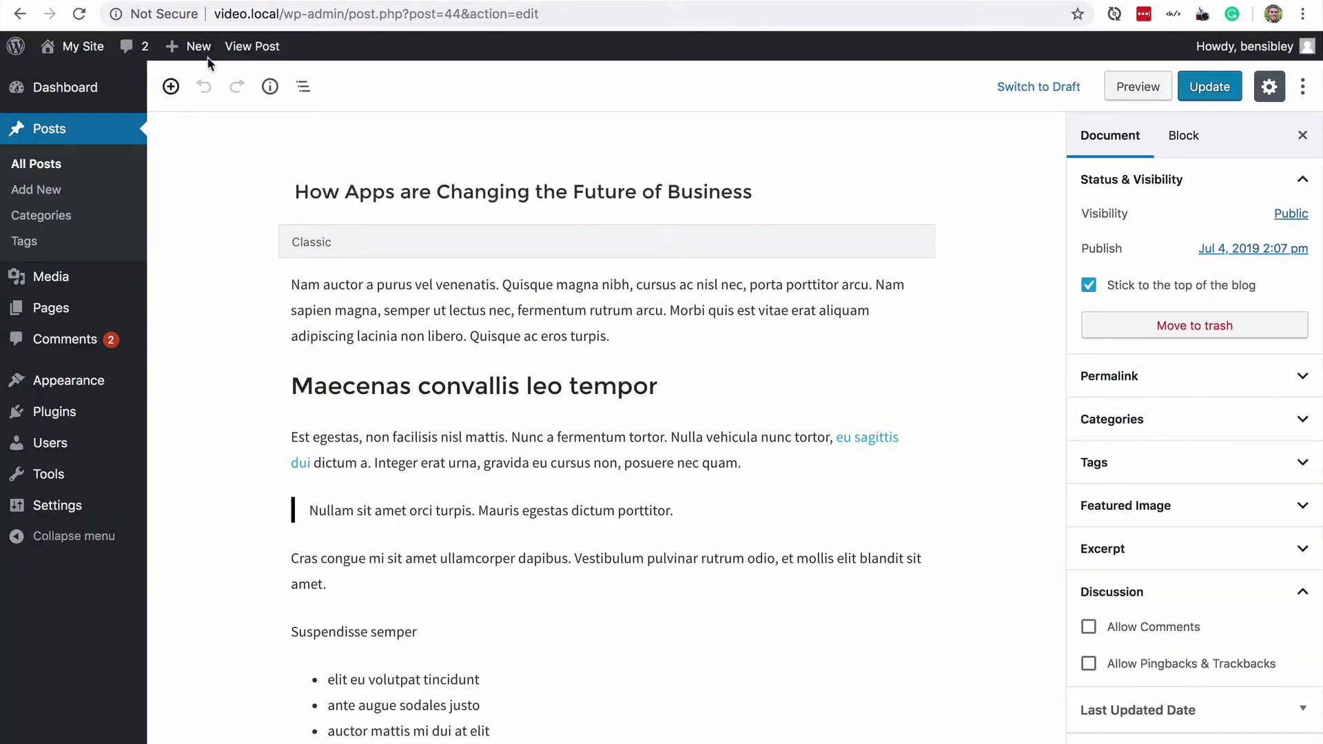
Select all posts in All Posts and apply the Edit bulk action.
{"action": "left_click", "coordinate": [64, 132]}
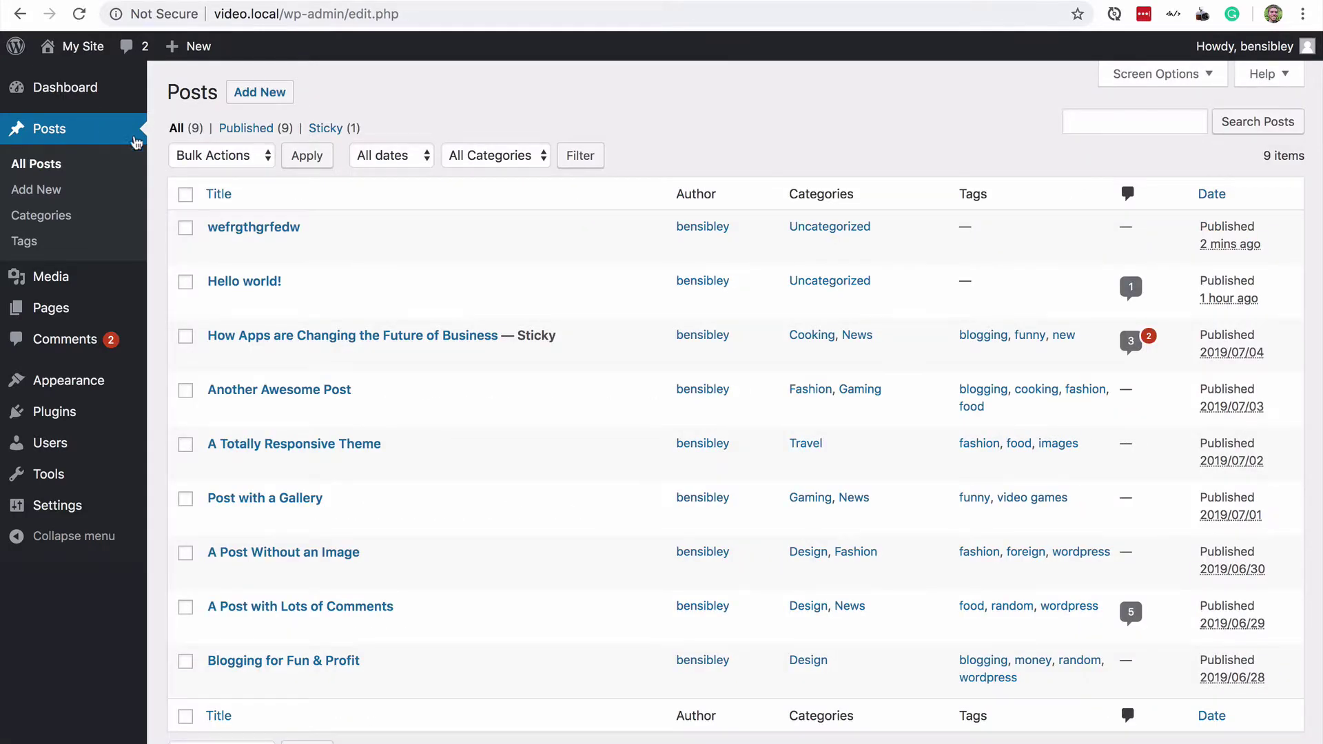
{"action": "left_click", "coordinate": [186, 196]}
{"action": "left_click", "coordinate": [234, 163]}
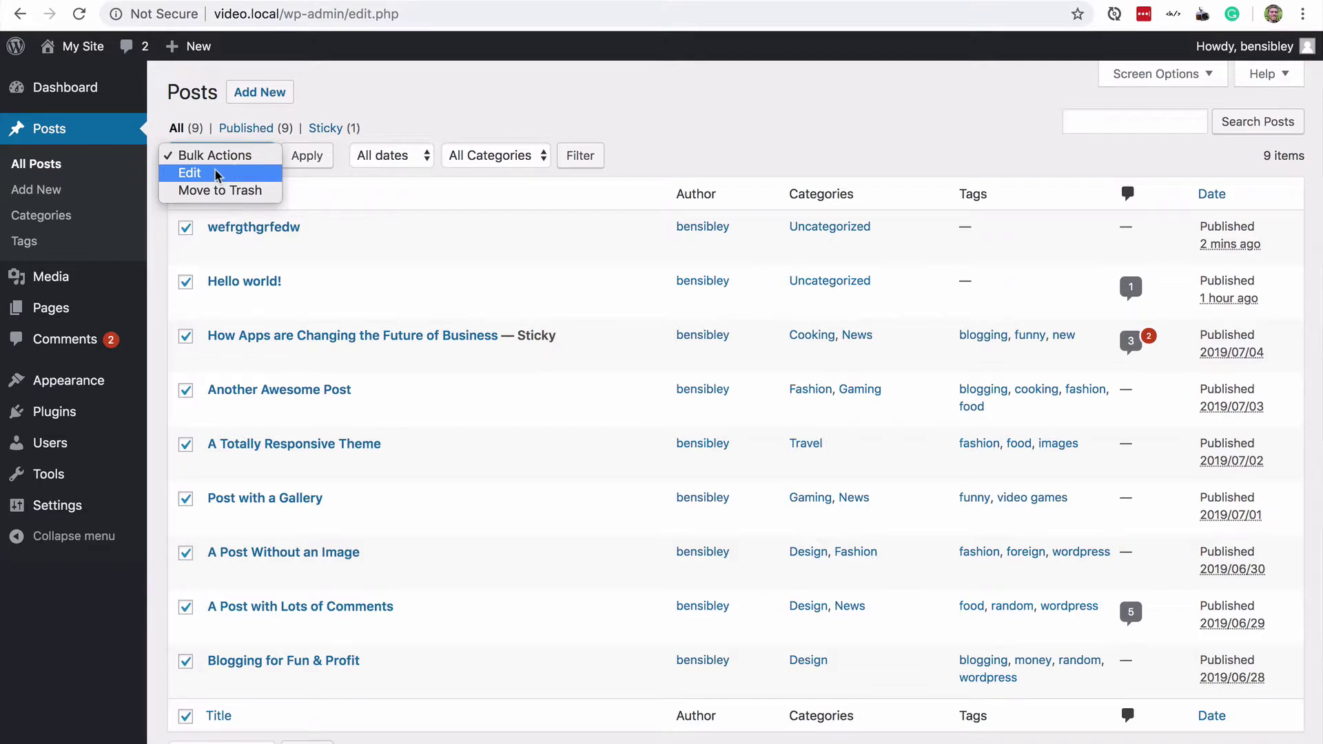
{"action": "left_click", "coordinate": [214, 173]}
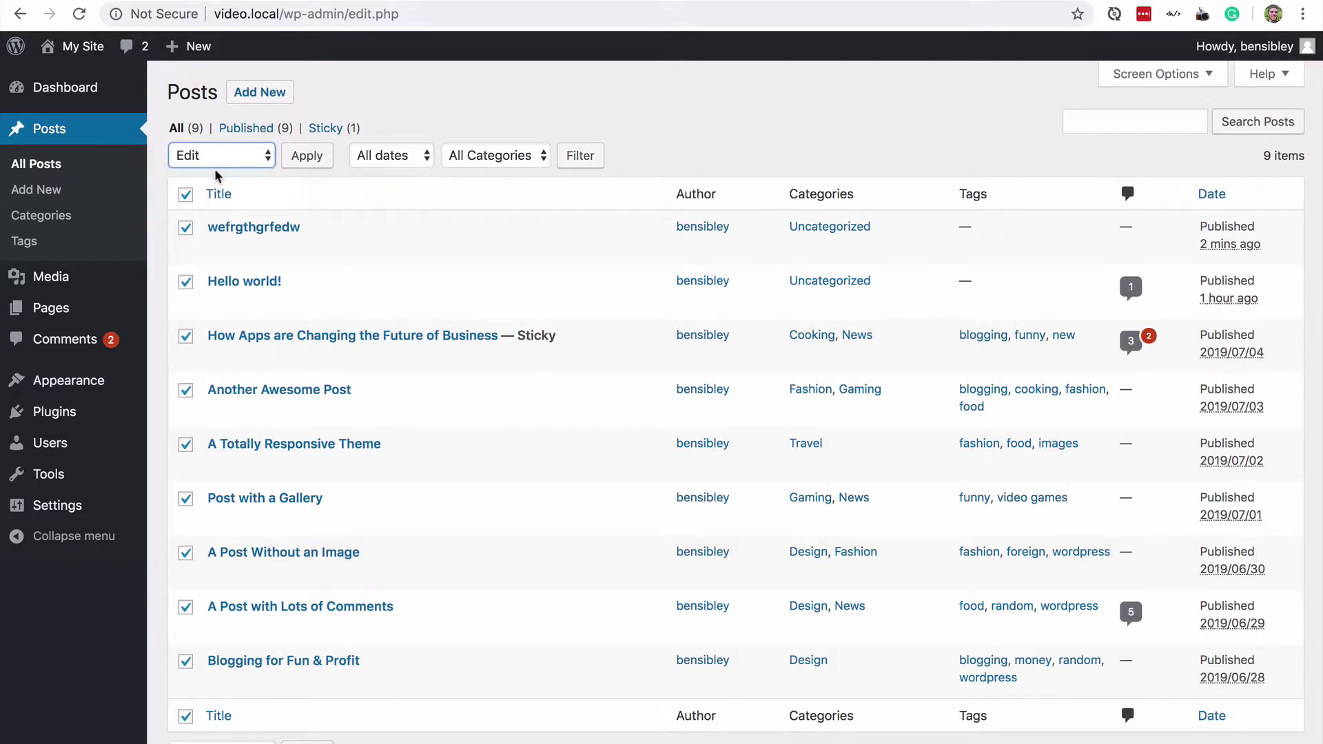
{"action": "left_click", "coordinate": [311, 158]}
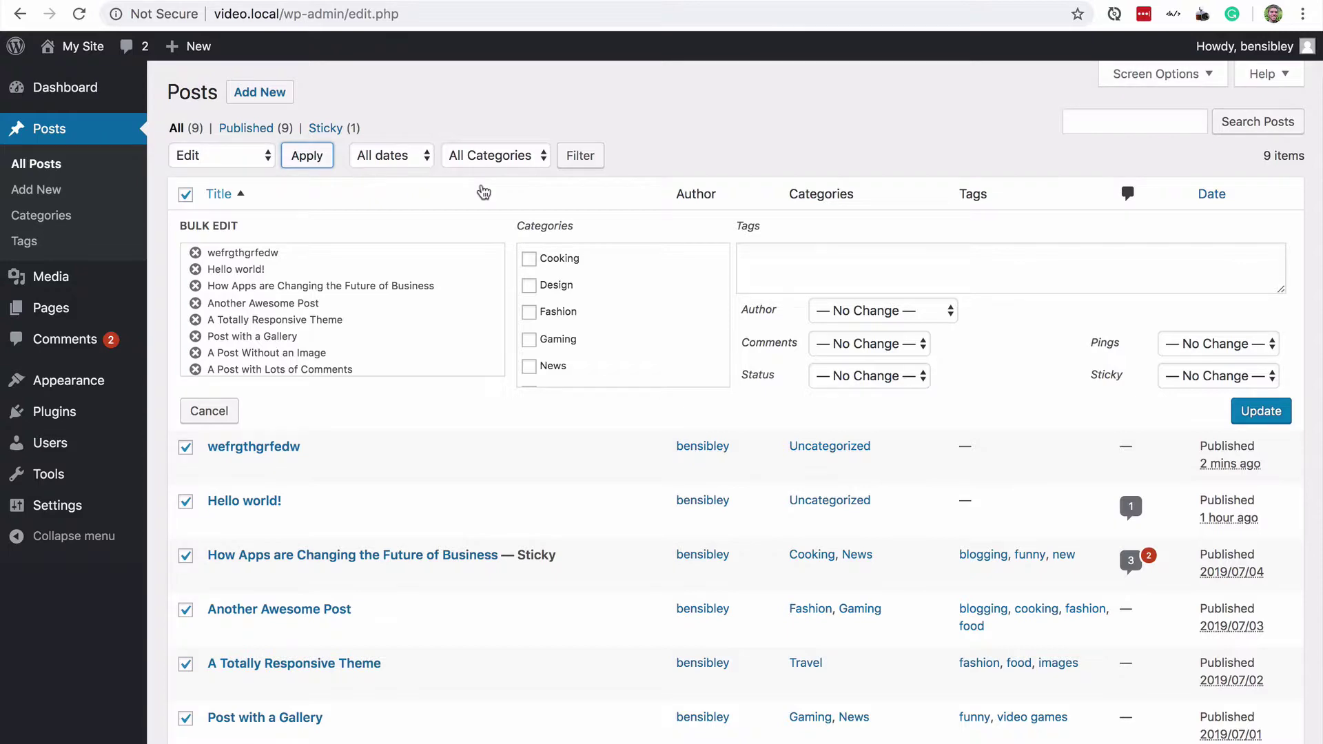
Set bulk-edit Comments and Pings to Do not allow and update all nine posts.
{"action": "scroll", "coordinate": [393, 189], "scroll_direction": "down", "scroll_amount": 3}
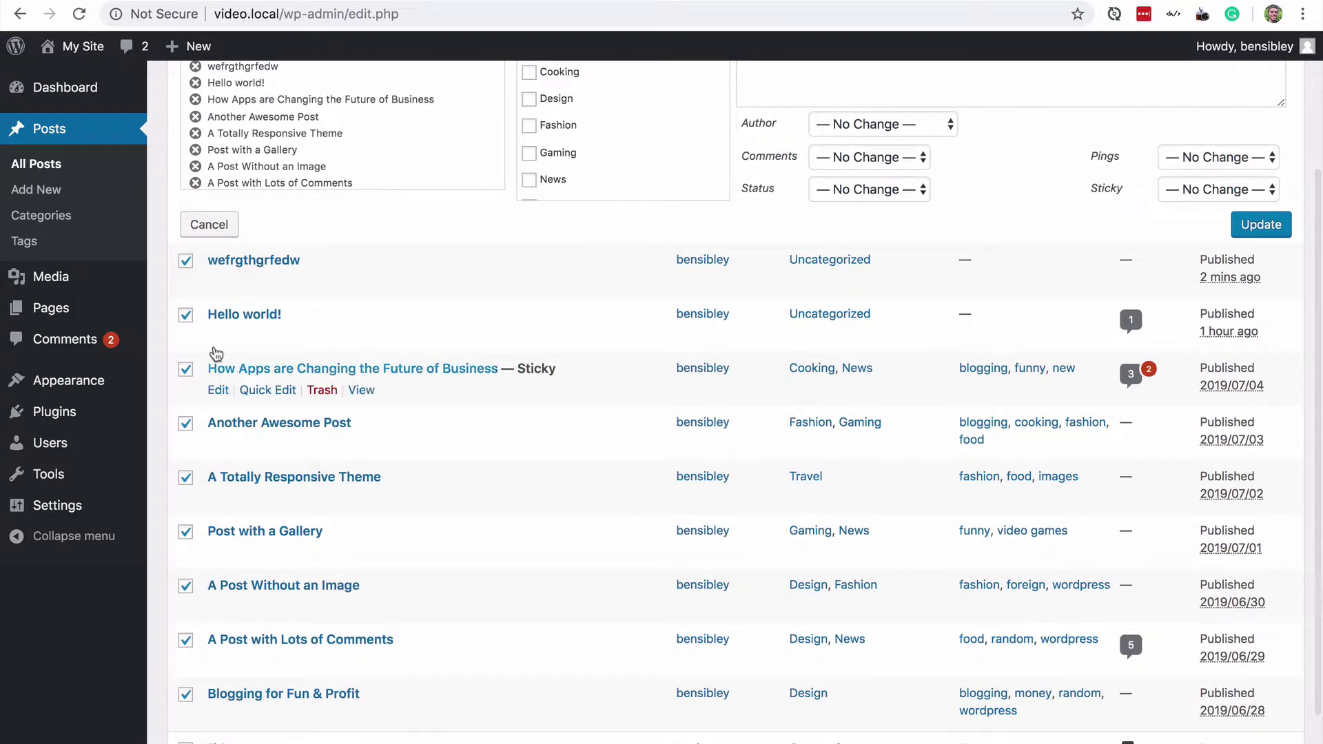
{"action": "scroll", "coordinate": [473, 419], "scroll_direction": "up", "scroll_amount": 3}
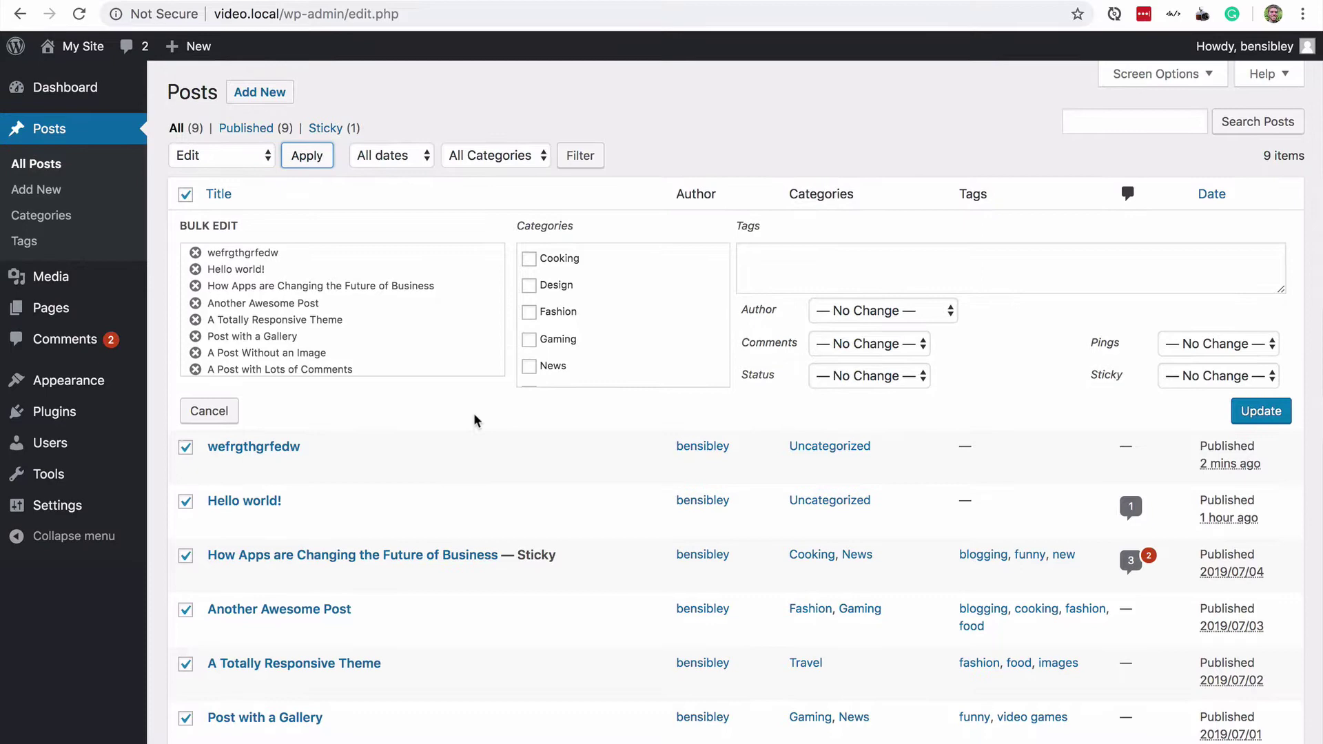
{"action": "left_click", "coordinate": [904, 344]}
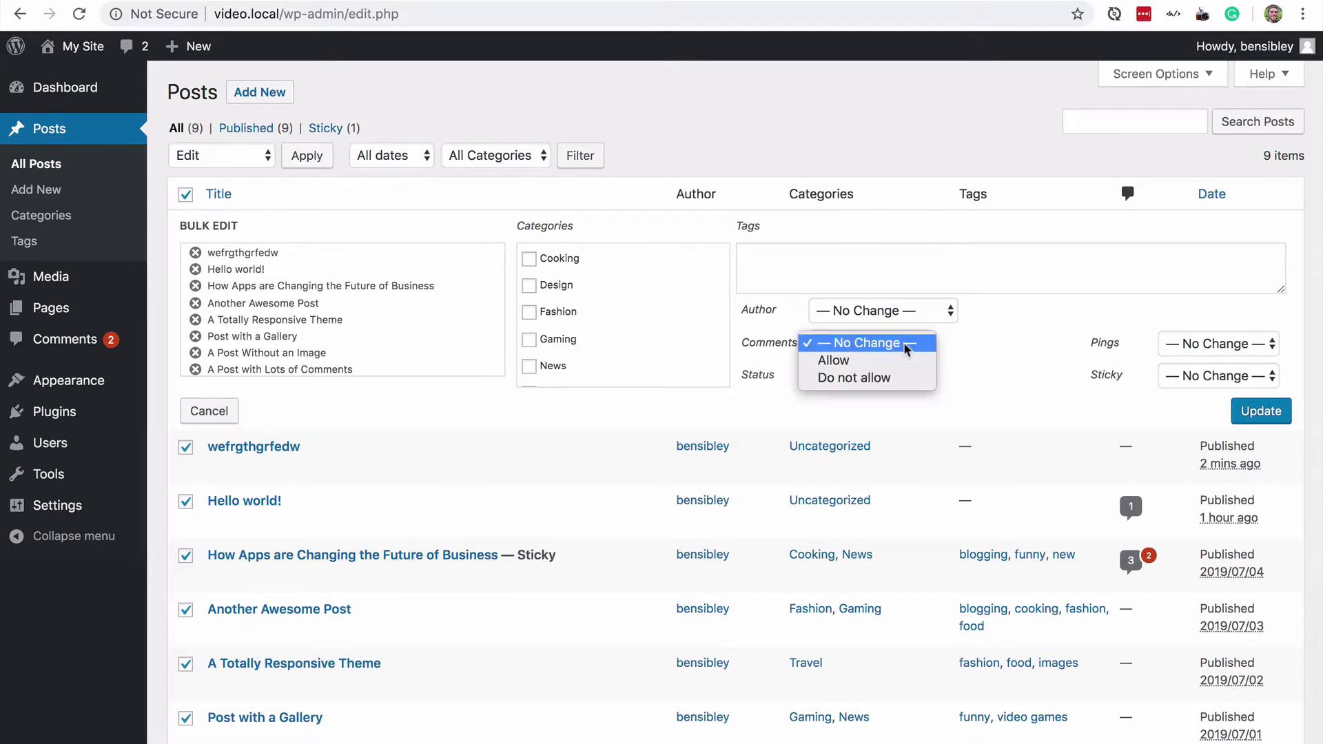
{"action": "left_click", "coordinate": [880, 377]}
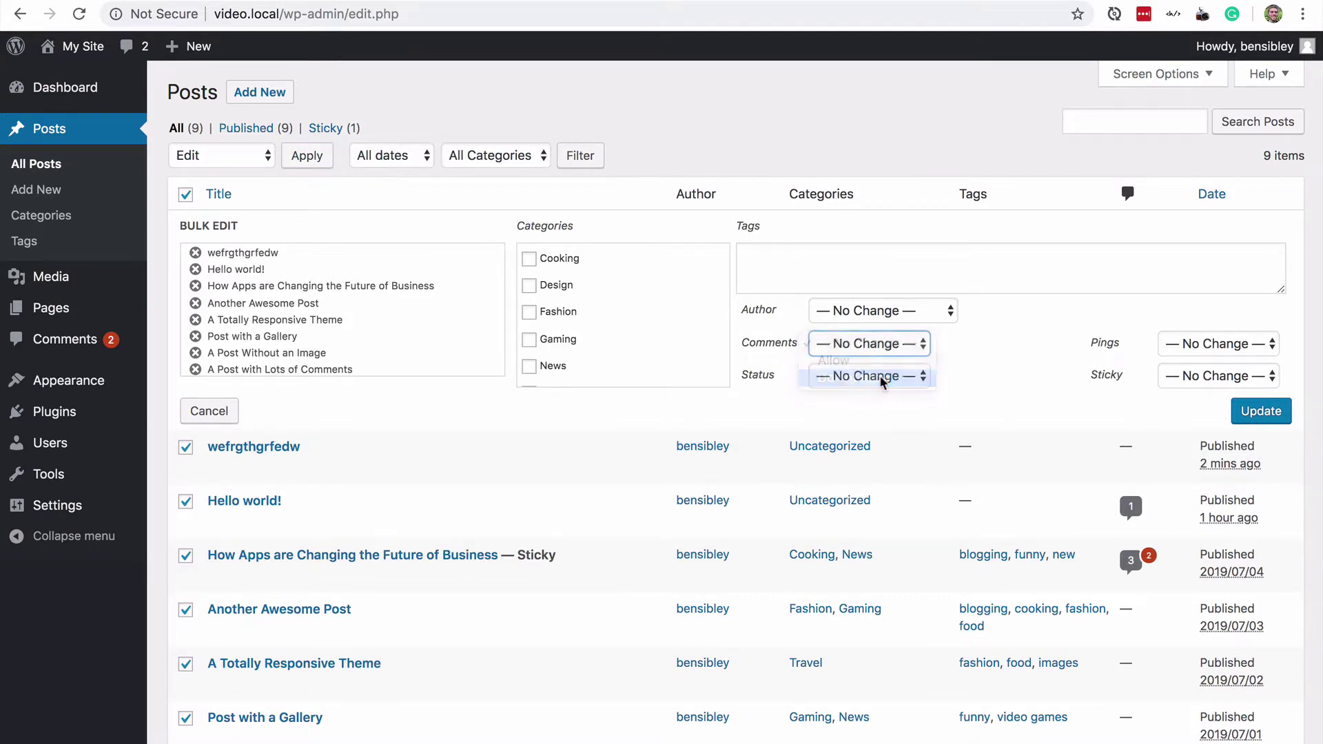
{"action": "left_click", "coordinate": [1207, 343]}
{"action": "left_click", "coordinate": [1204, 378]}
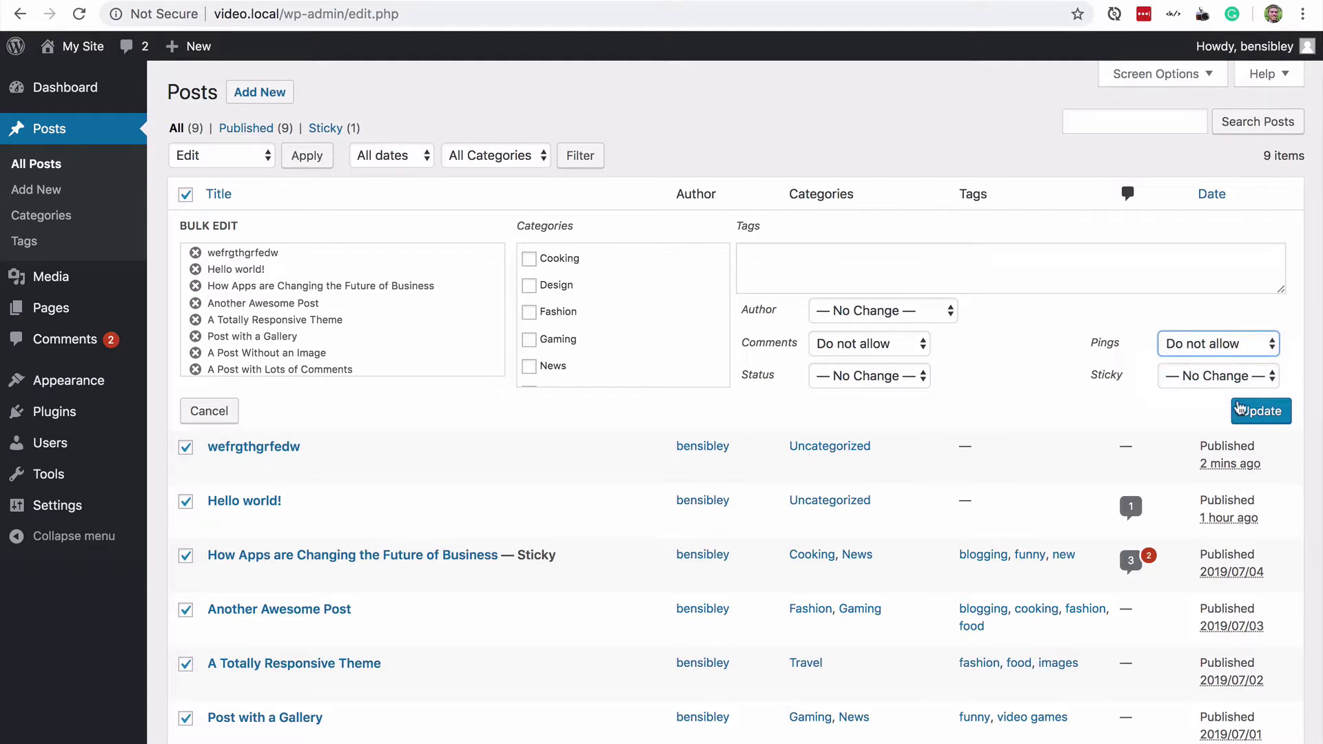
{"action": "left_click", "coordinate": [1266, 418]}
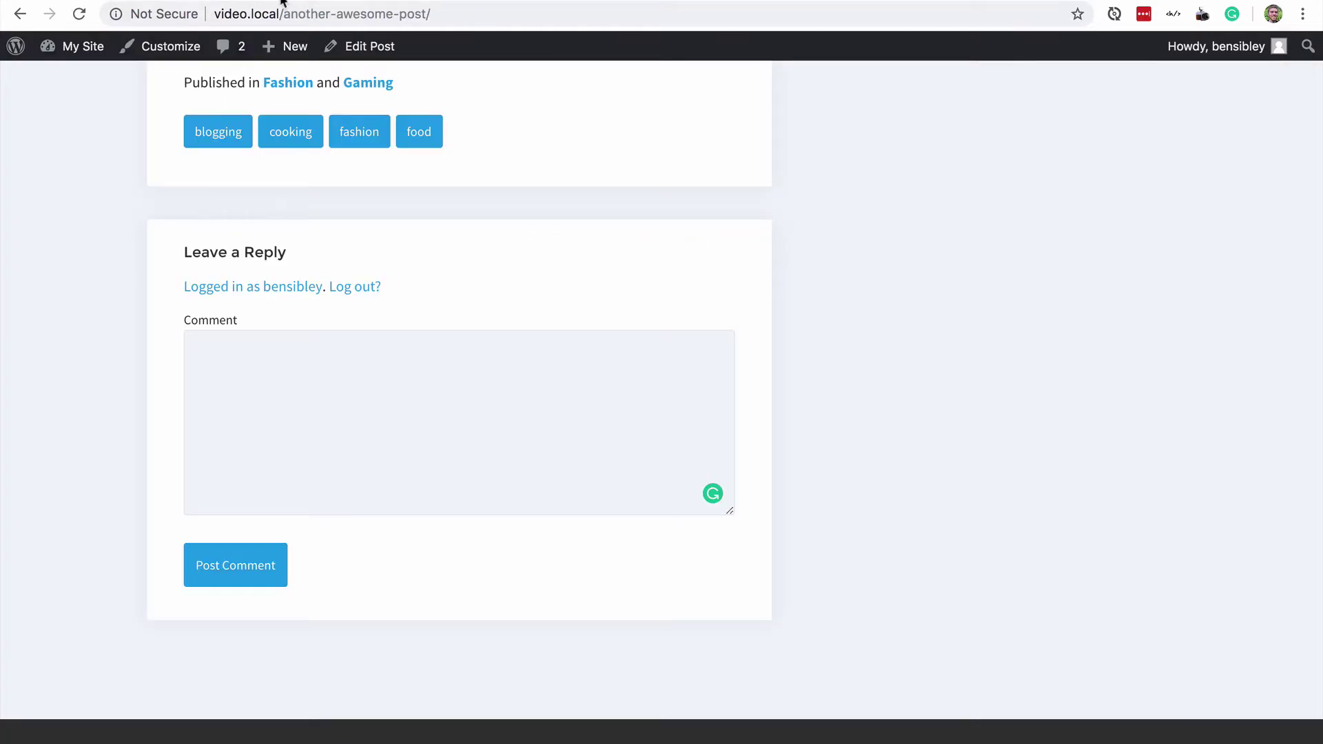
{"action": "scroll", "coordinate": [71, 304], "scroll_direction": "up", "scroll_amount": 5}
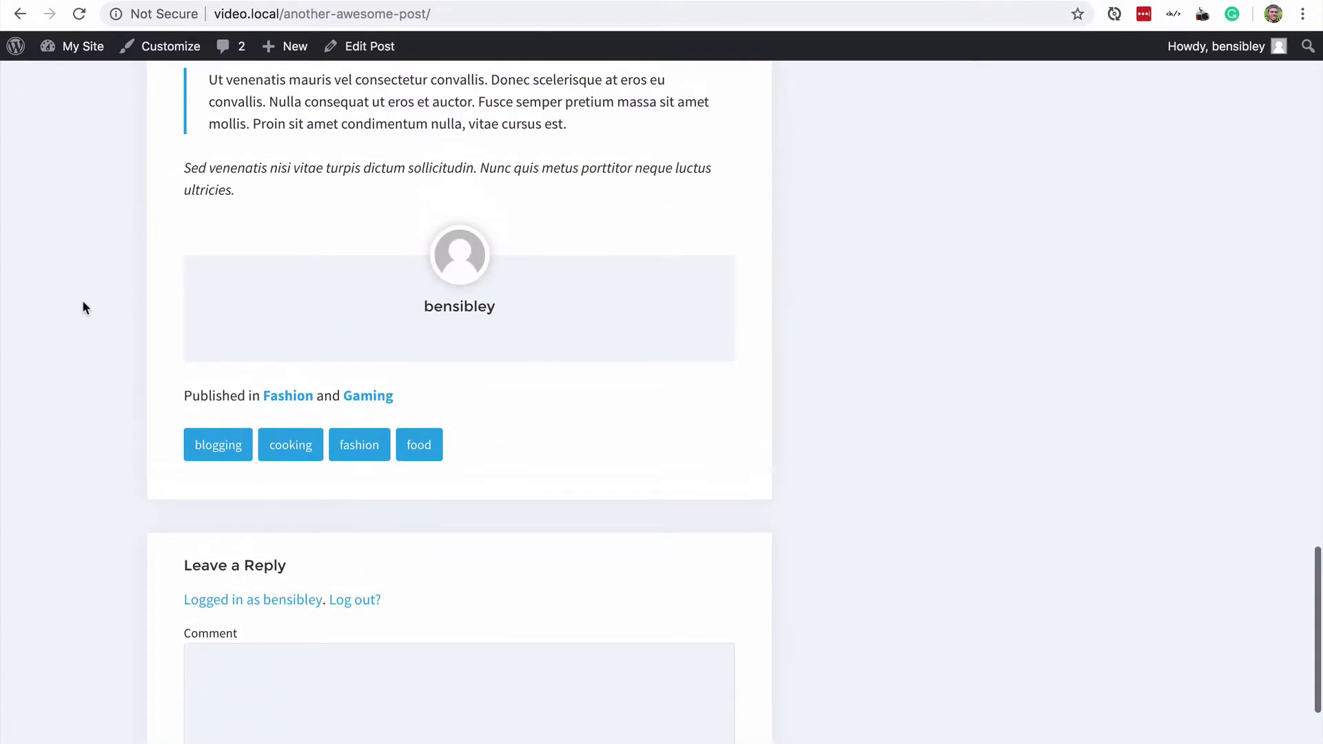
{"action": "key", "text": "super+r"}
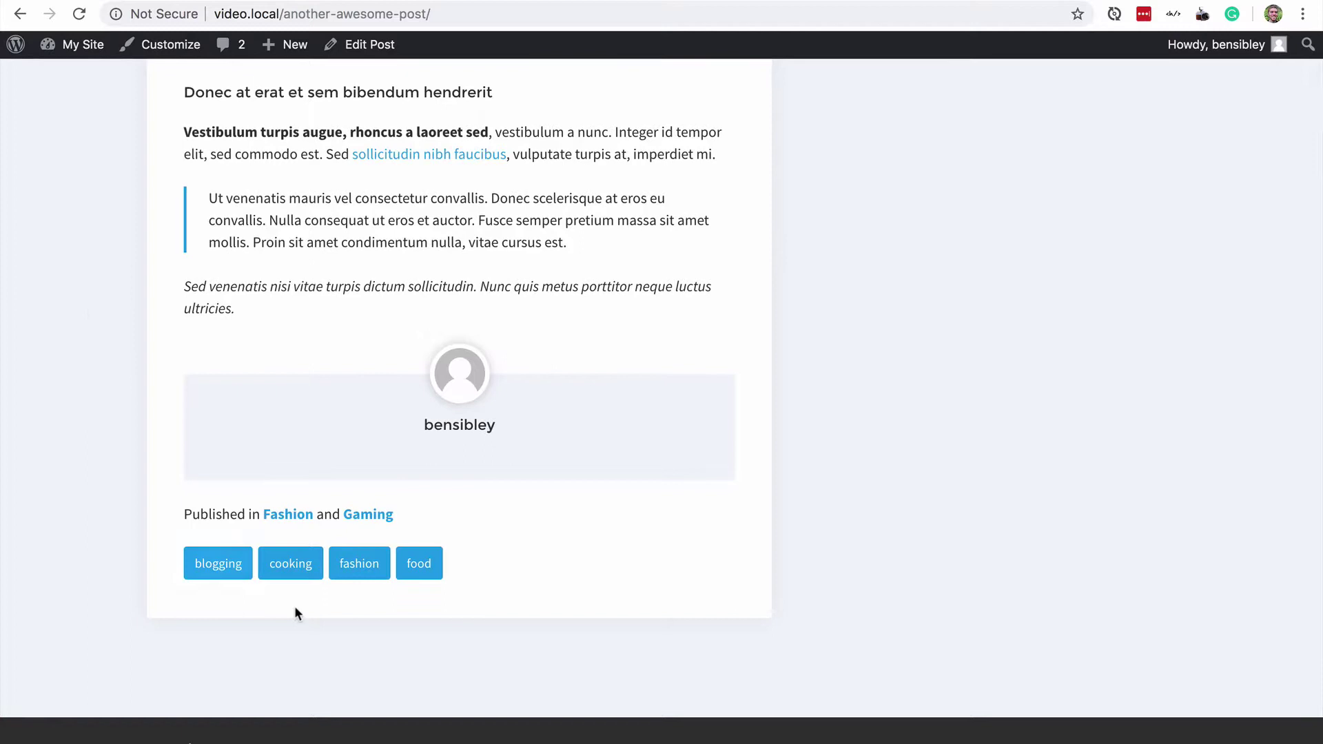
{"action": "key", "text": "super+["}
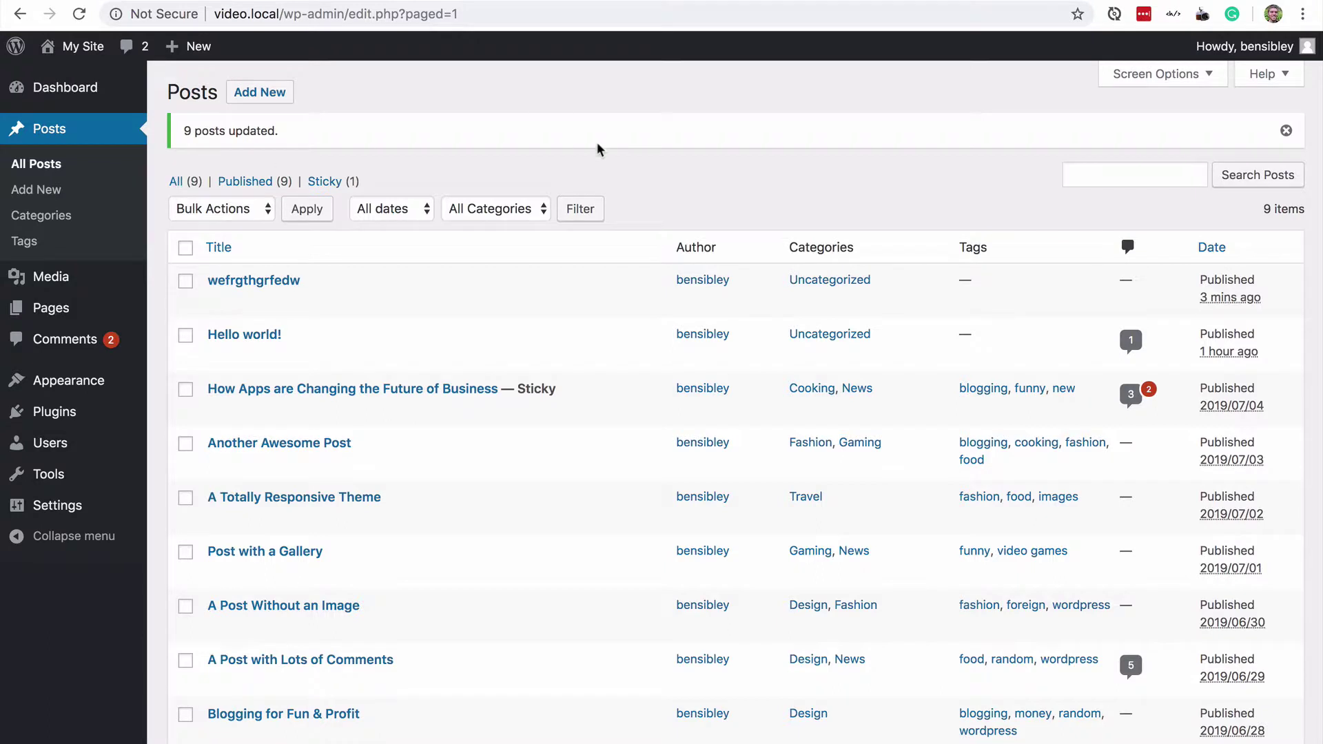
Set the Posts list to 200 items per page so all nine posts show together.
{"action": "left_click", "coordinate": [186, 247]}
{"action": "left_click", "coordinate": [186, 247]}
{"action": "left_click", "coordinate": [1154, 80]}
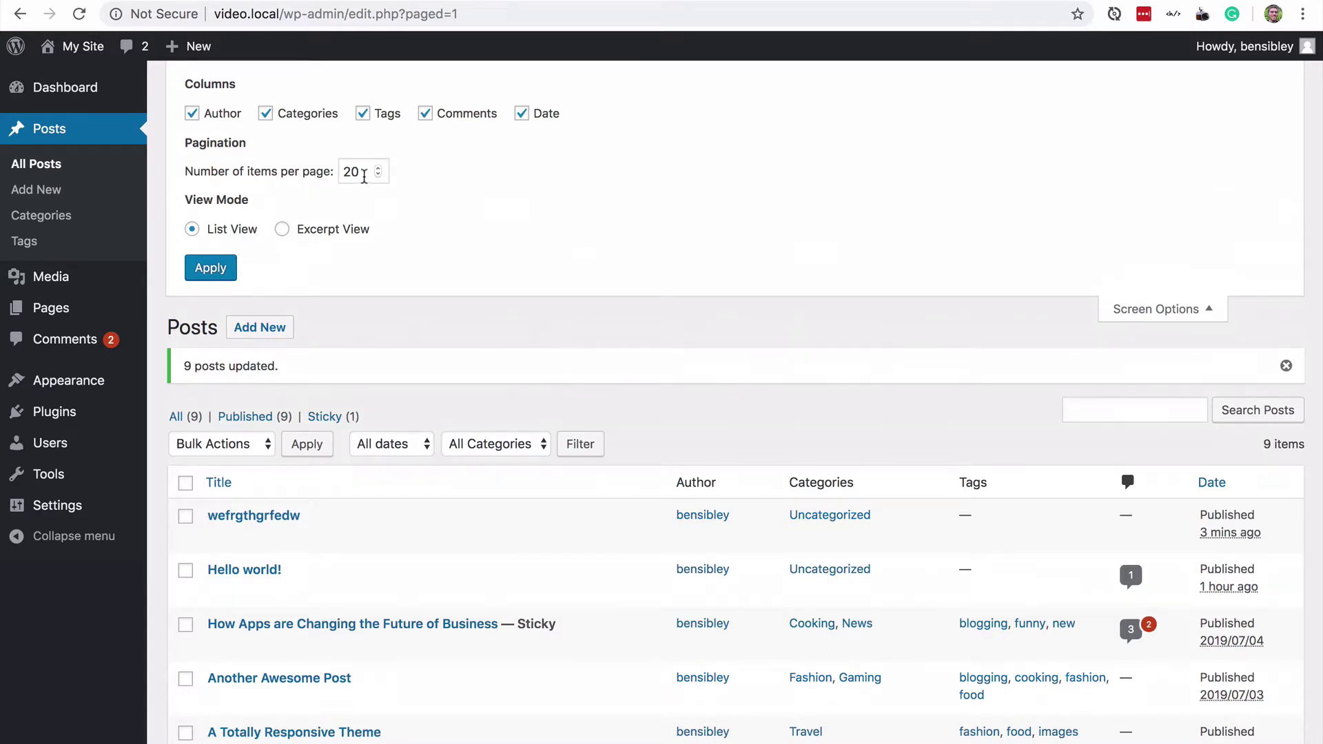
{"action": "left_click", "coordinate": [364, 178]}
{"action": "type", "text": "0"}
{"action": "left_click", "coordinate": [219, 269]}
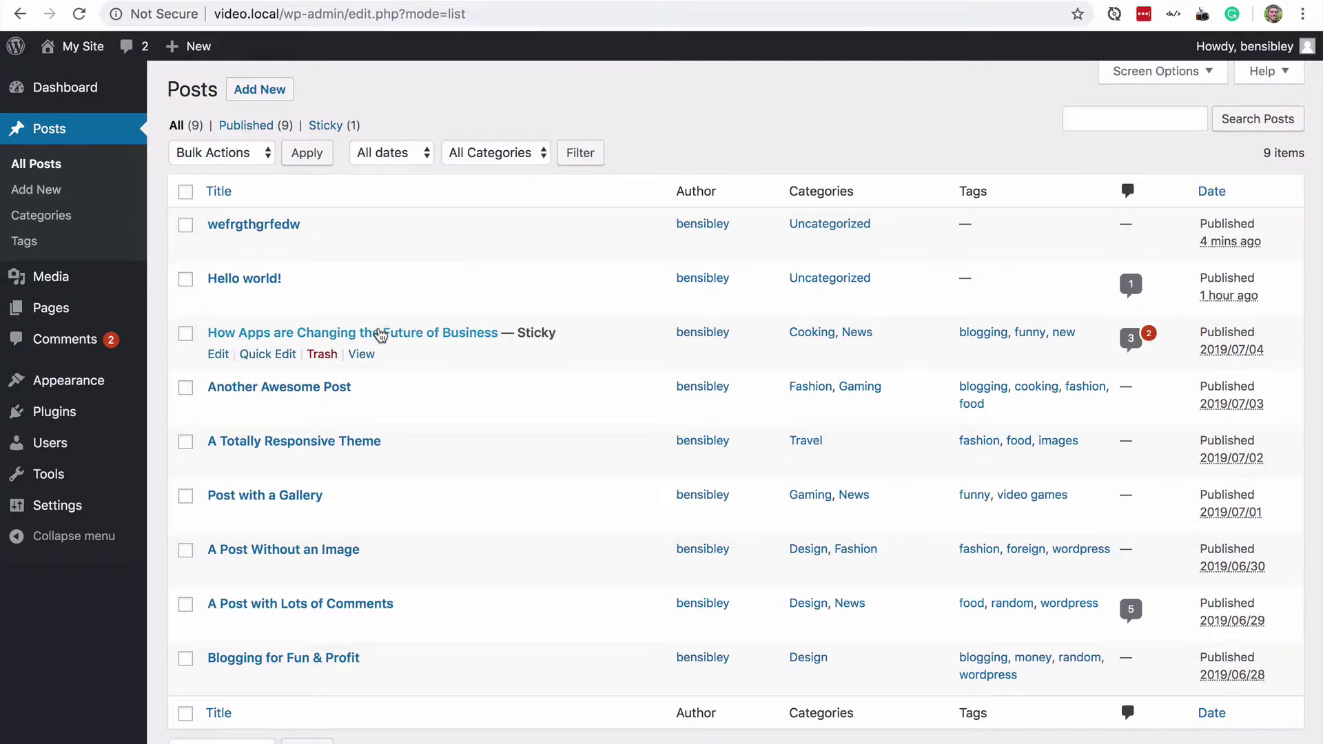
{"action": "scroll", "coordinate": [381, 335], "scroll_direction": "down", "scroll_amount": 2}
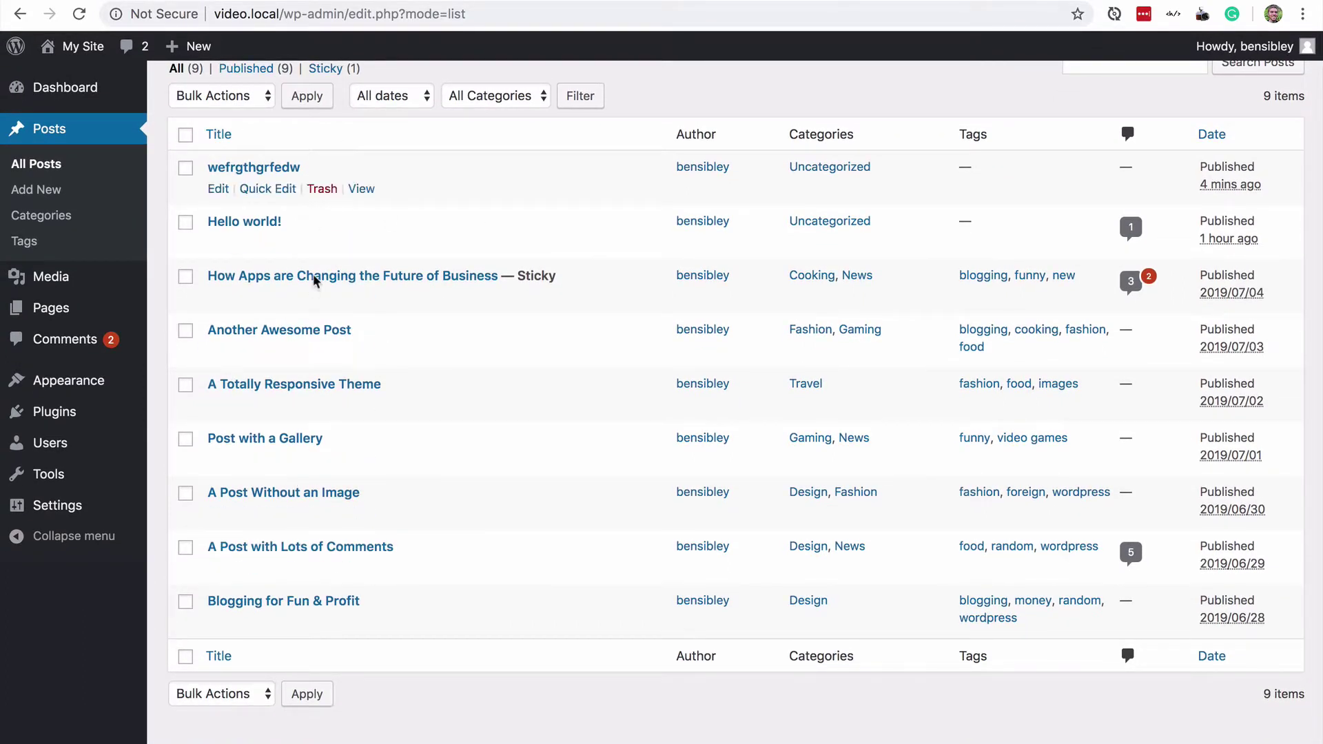
Bulk-edit all nine posts together, setting Comments to 'Do not allow', and update them.
{"action": "scroll", "coordinate": [372, 303], "scroll_direction": "up", "scroll_amount": 2}
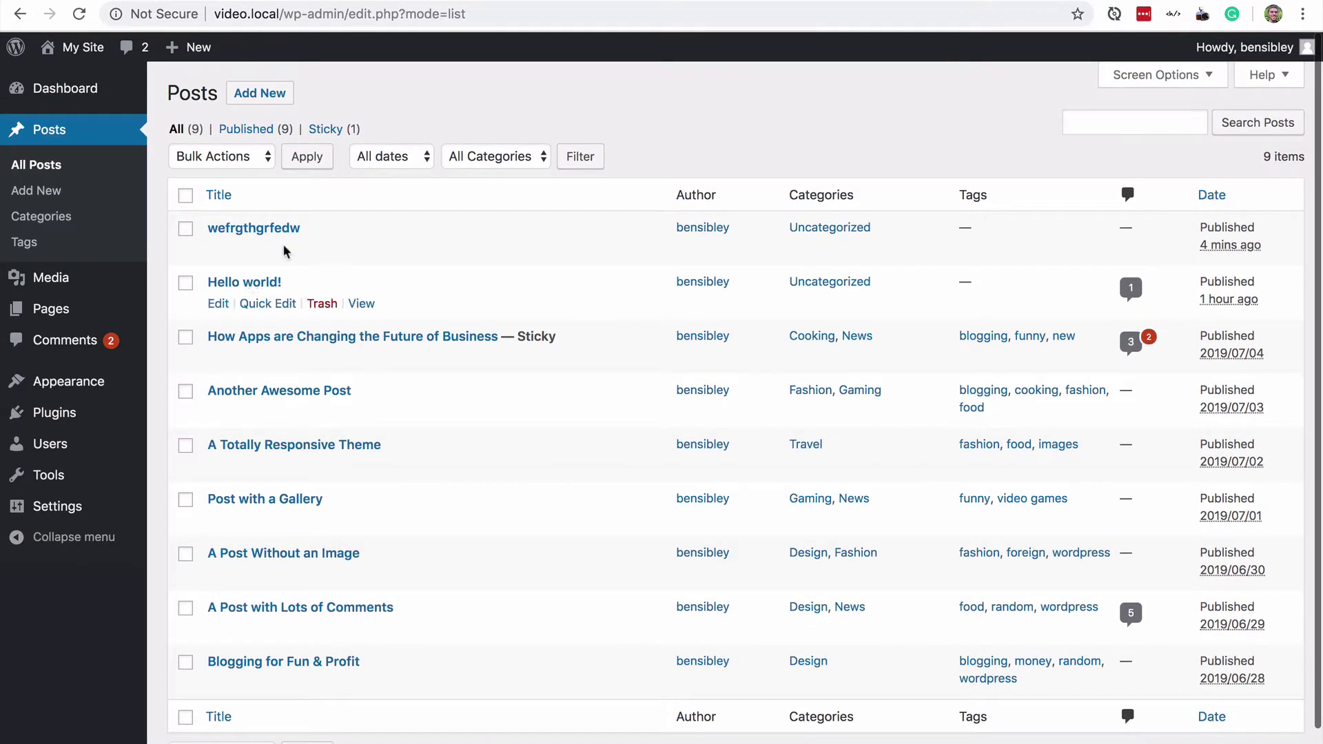
{"action": "left_click", "coordinate": [187, 197]}
{"action": "left_click", "coordinate": [224, 156]}
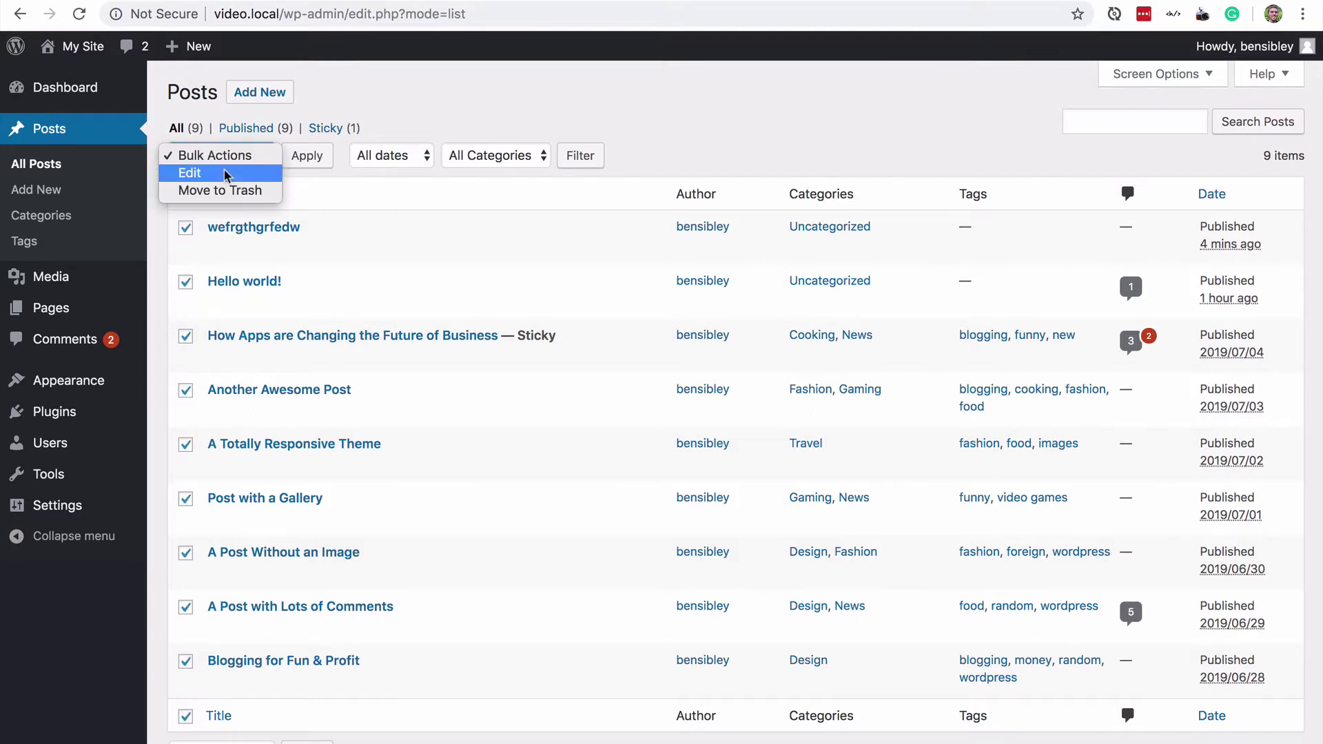
{"action": "left_click", "coordinate": [224, 173]}
{"action": "left_click", "coordinate": [307, 156]}
{"action": "left_click", "coordinate": [866, 344]}
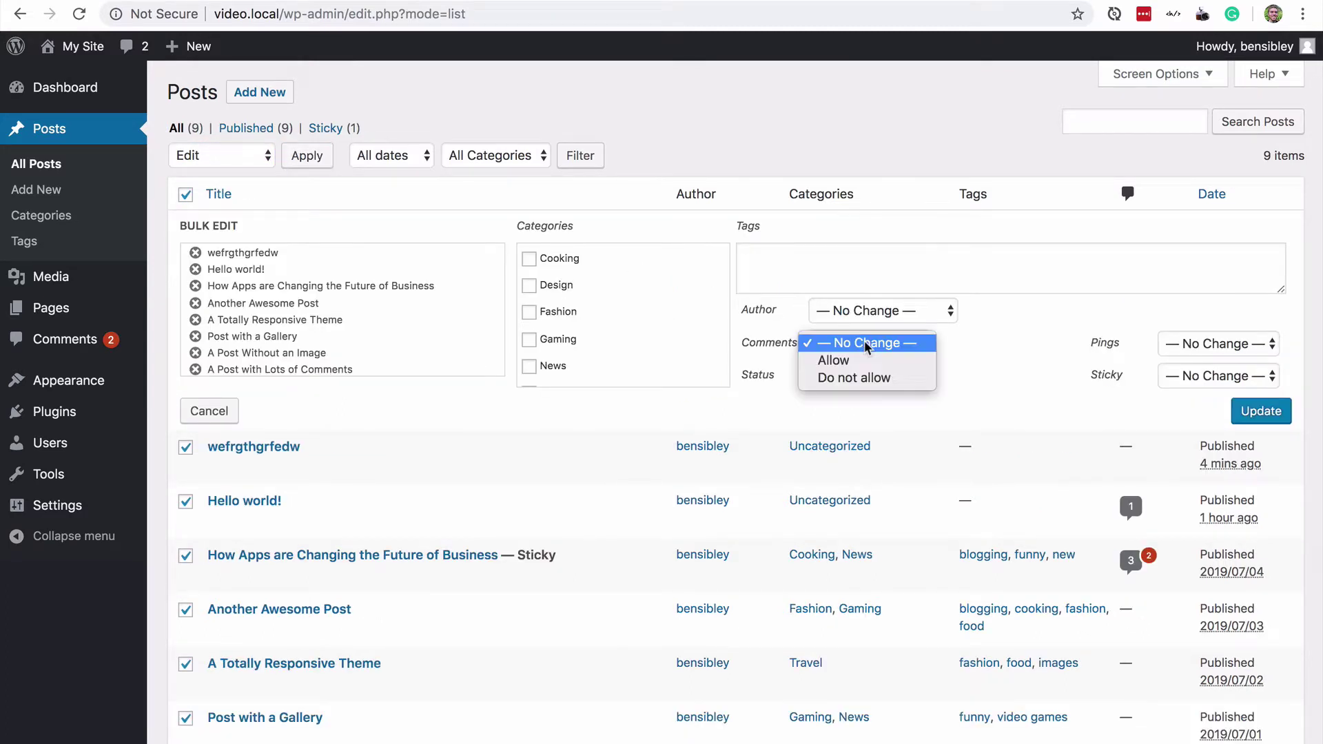
{"action": "left_click", "coordinate": [872, 378]}
{"action": "left_click", "coordinate": [1277, 419]}
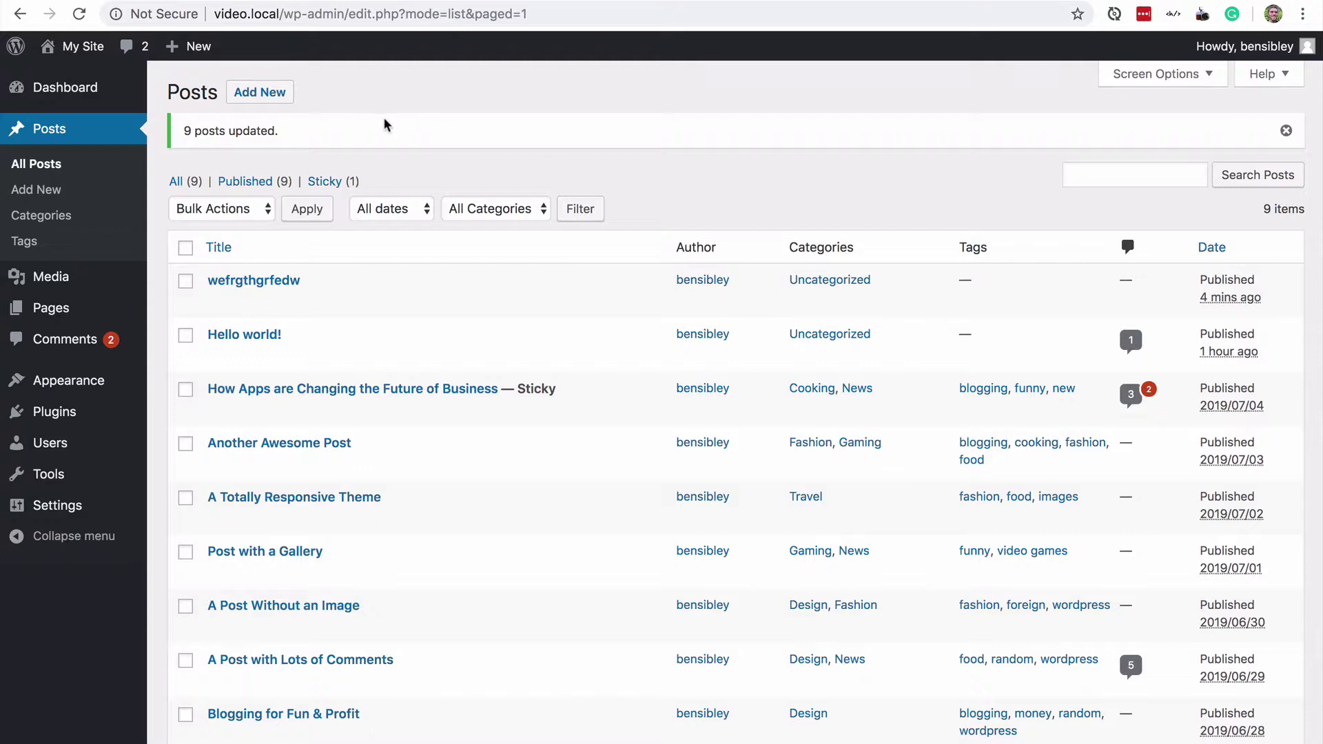
Search the Add New plugins page for 'disable comments'.
{"action": "mouse_move", "coordinate": [55, 417]}
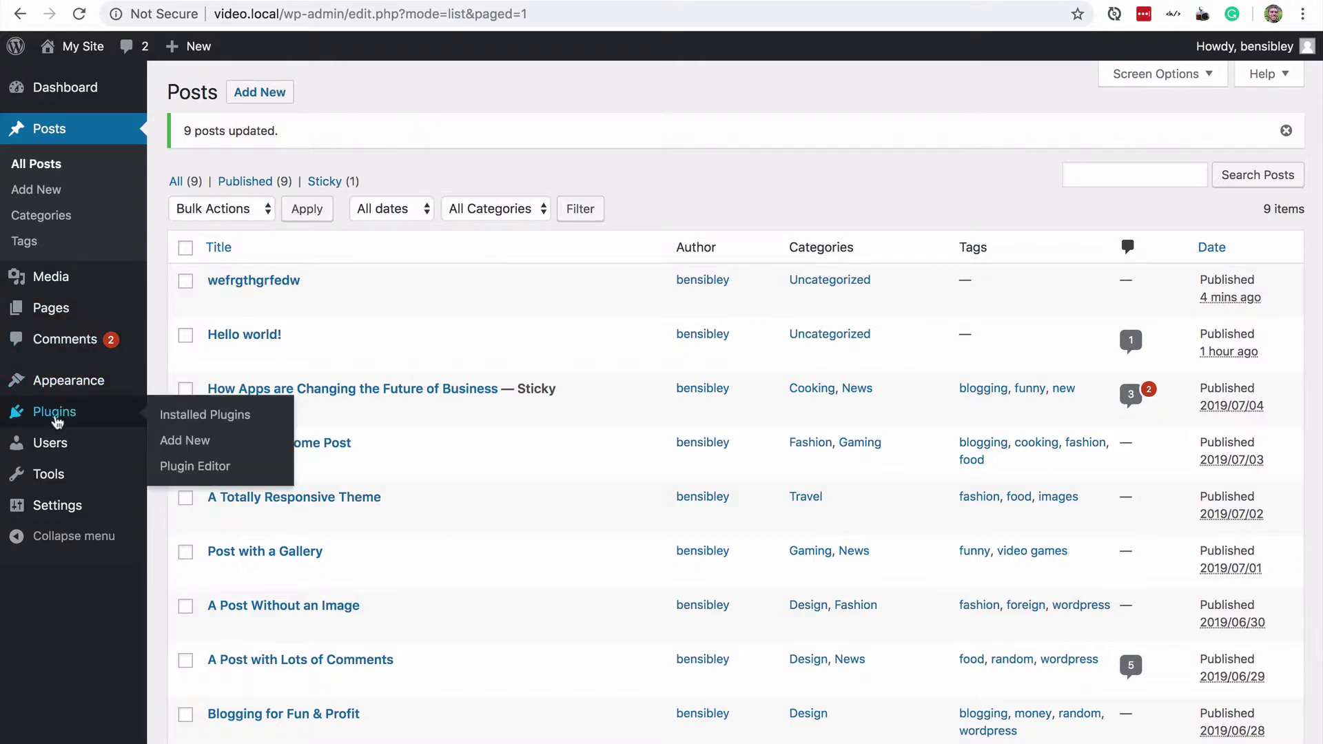
{"action": "left_click", "coordinate": [183, 440]}
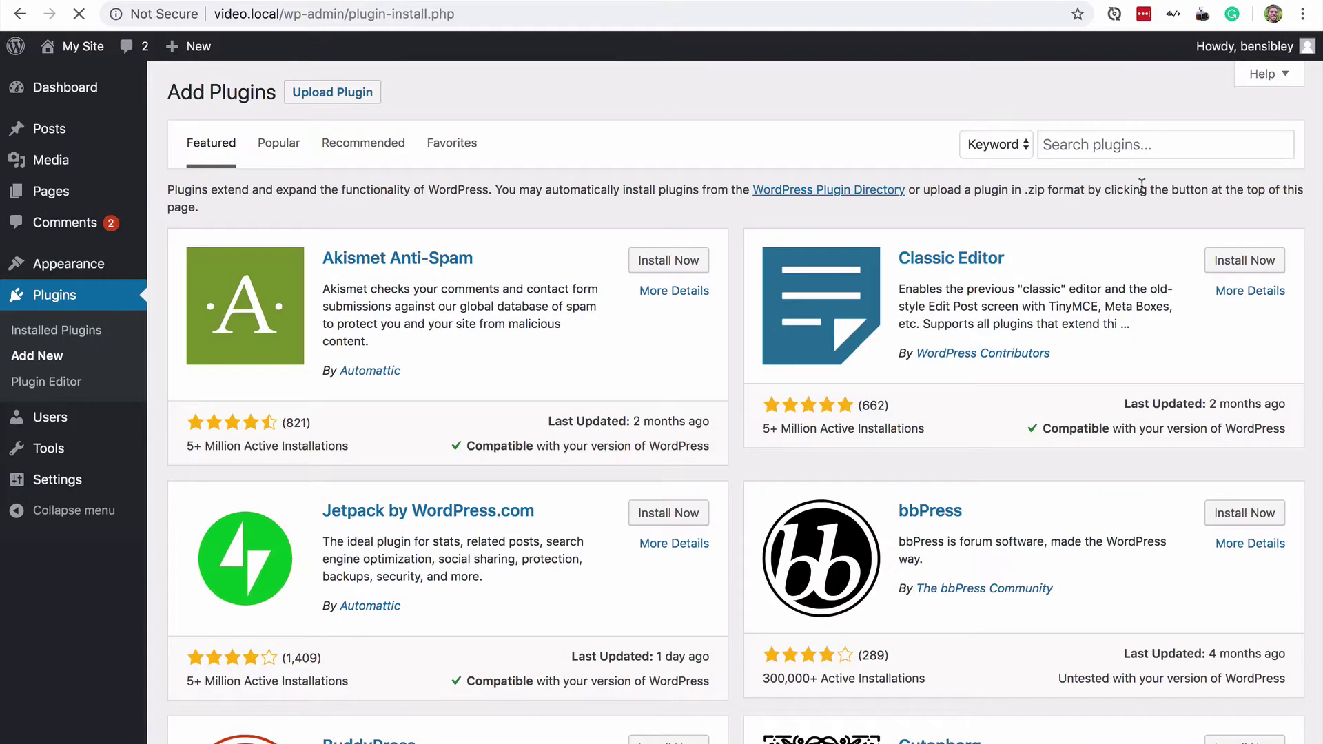
{"action": "left_click", "coordinate": [1138, 145]}
{"action": "type", "text": "di"}
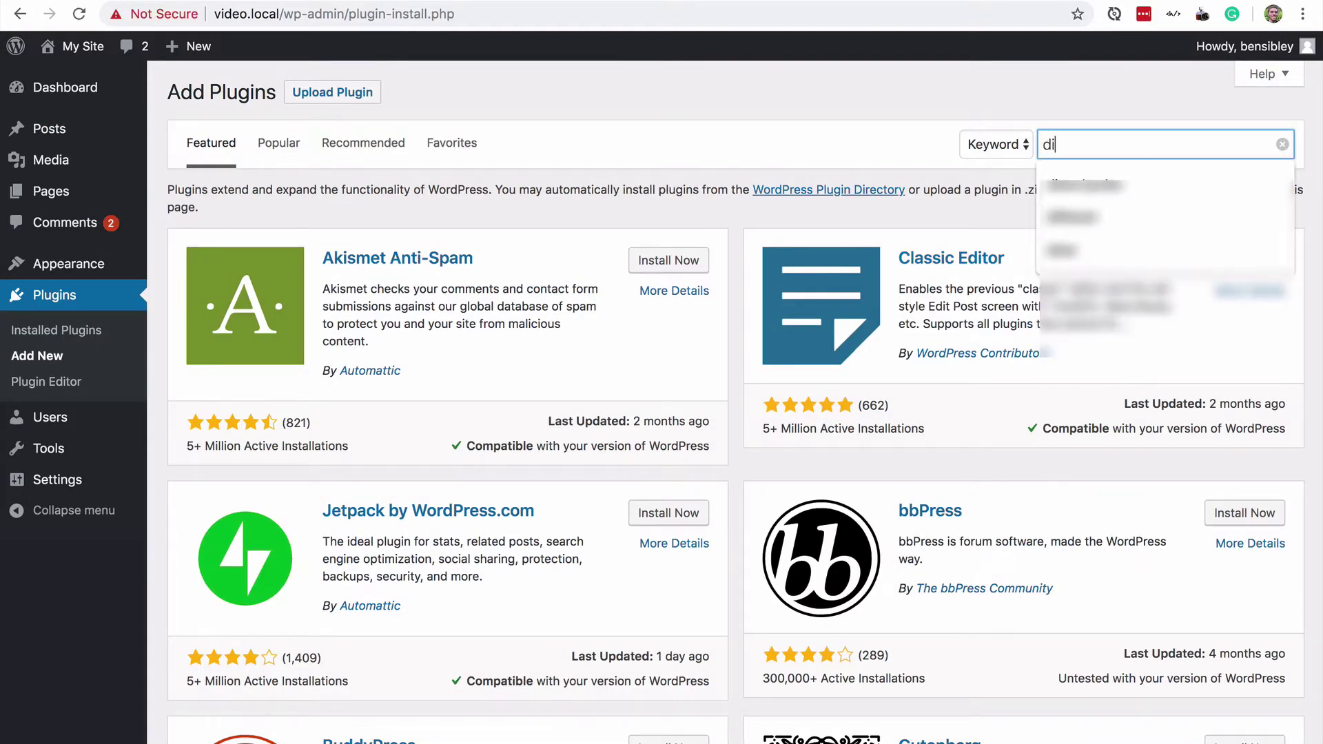
{"action": "type", "text": "sabled plugin"}
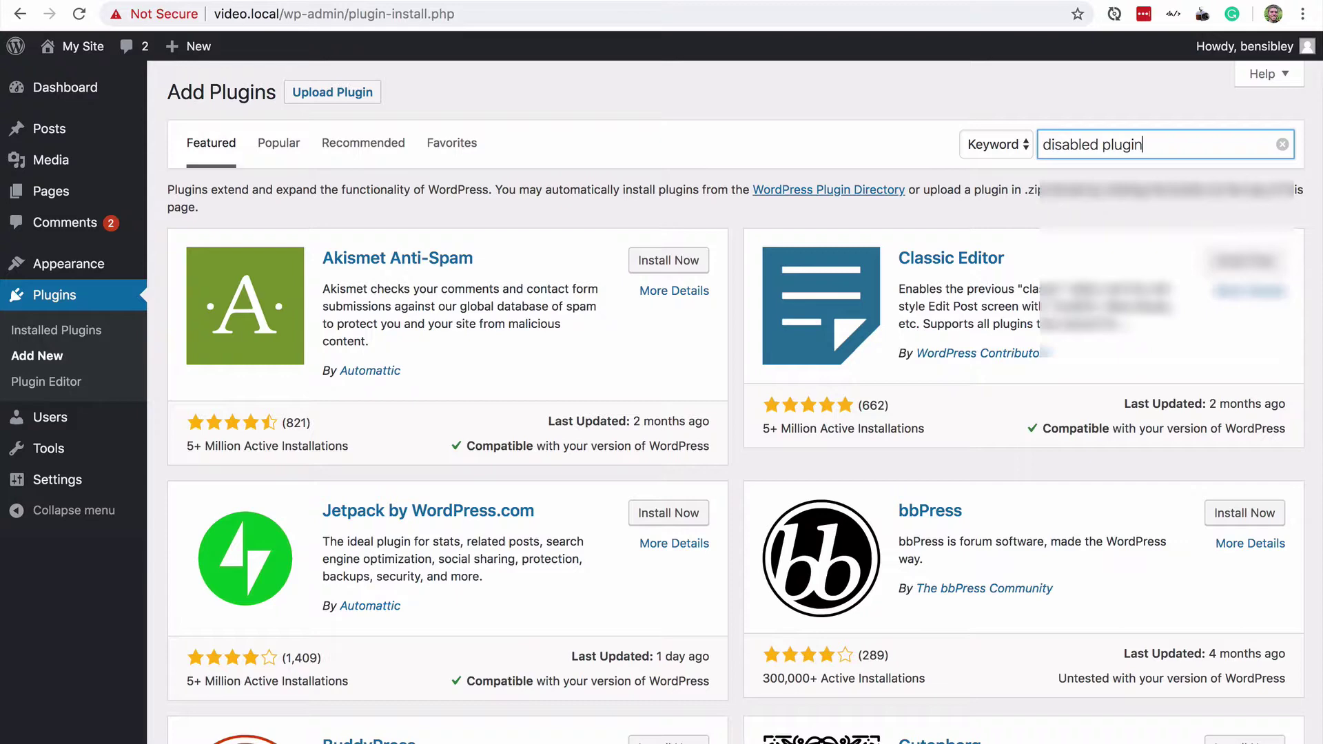
{"action": "key", "text": "alt+shift+Left"}
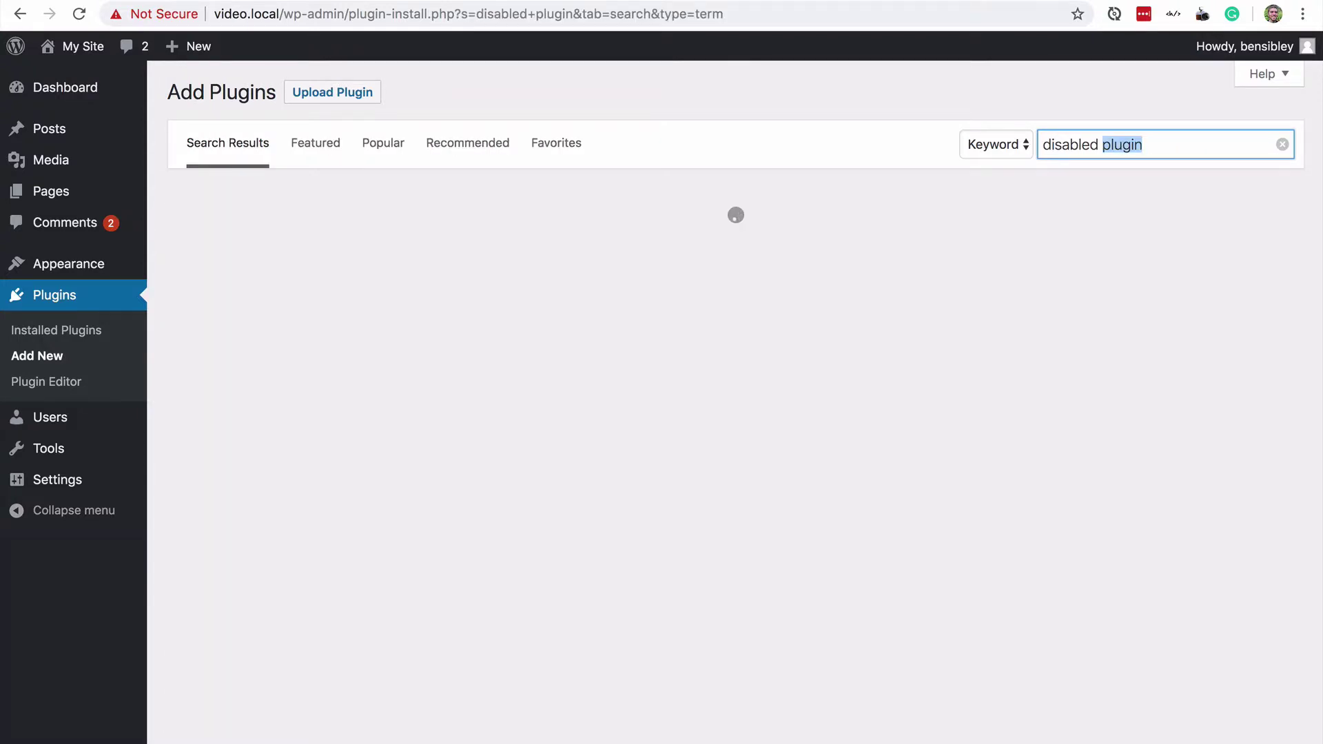
{"action": "key", "text": "BackSpace"}
{"action": "key", "text": "BackSpace"}
{"action": "key", "text": "BackSpace"}
{"action": "type", "text": "comment"}
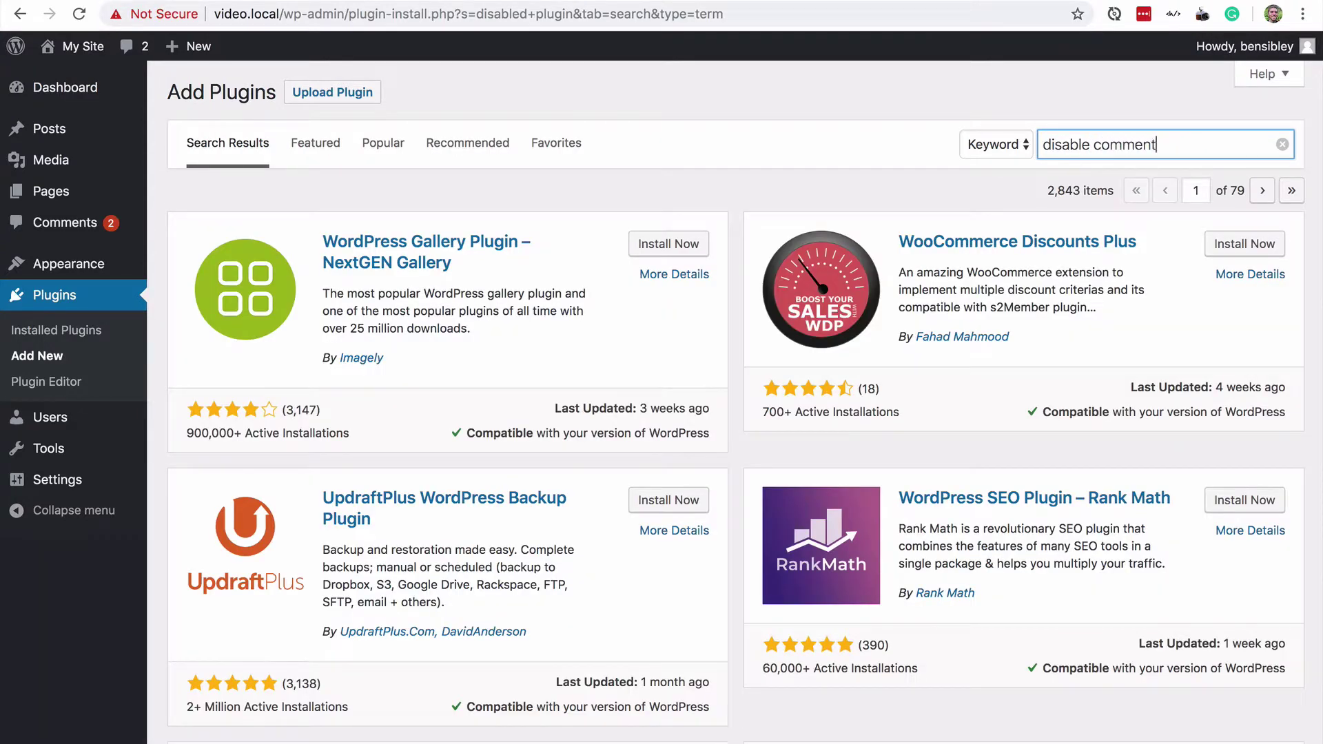
{"action": "type", "text": "s"}
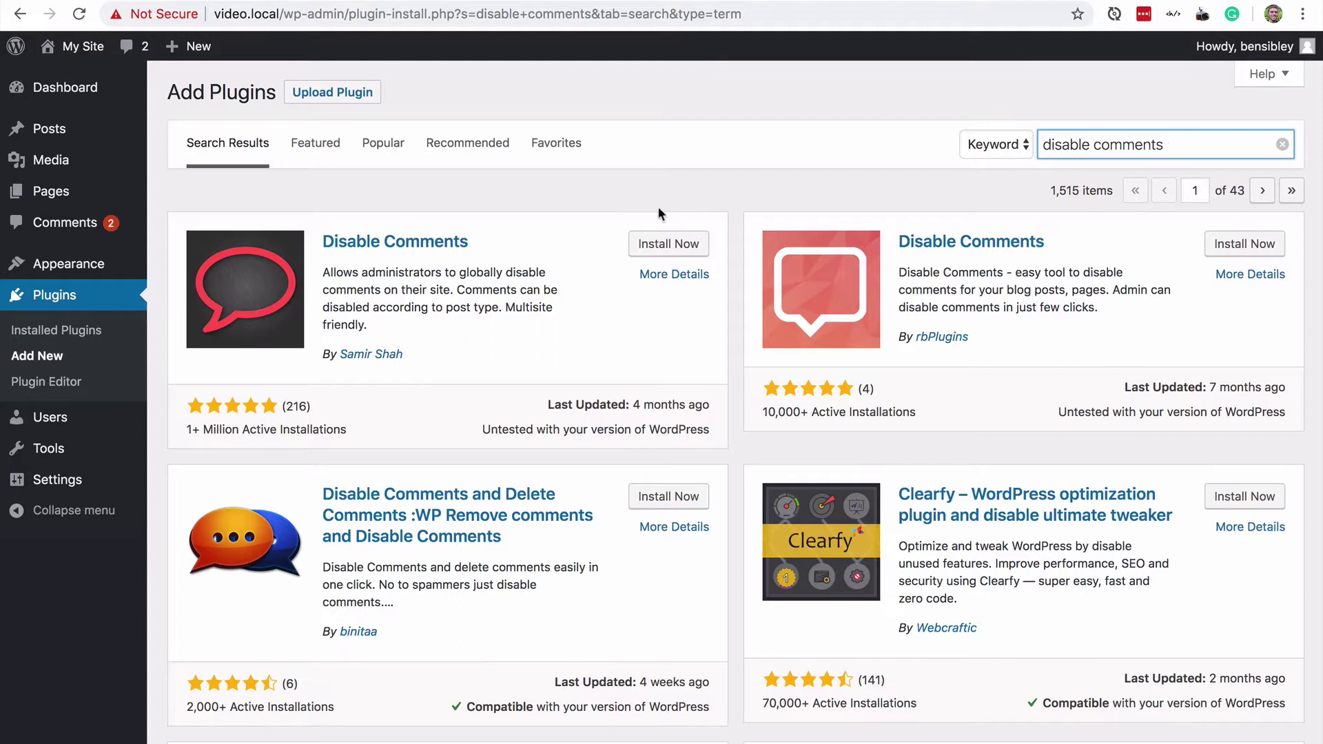
Install and activate the Disable Comments plugin, then open its configuration page.
{"action": "left_click", "coordinate": [672, 246]}
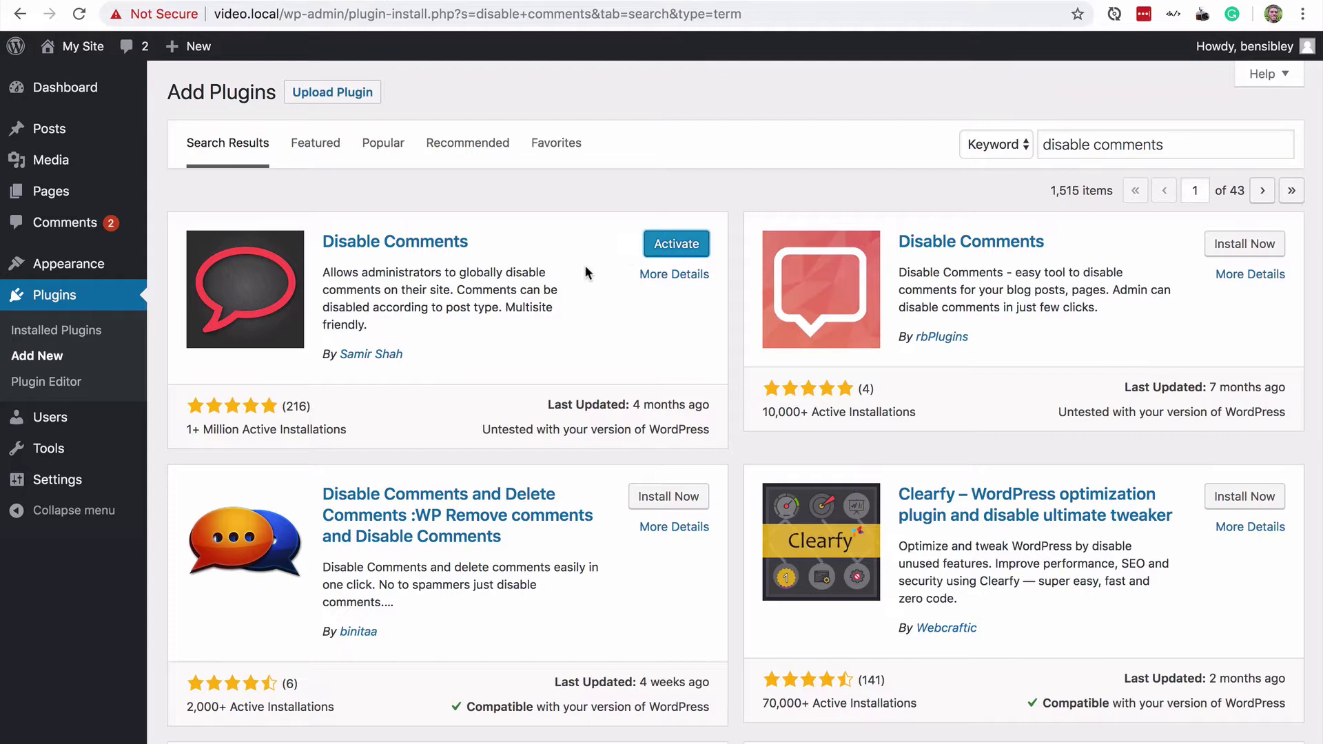
{"action": "left_click", "coordinate": [677, 244]}
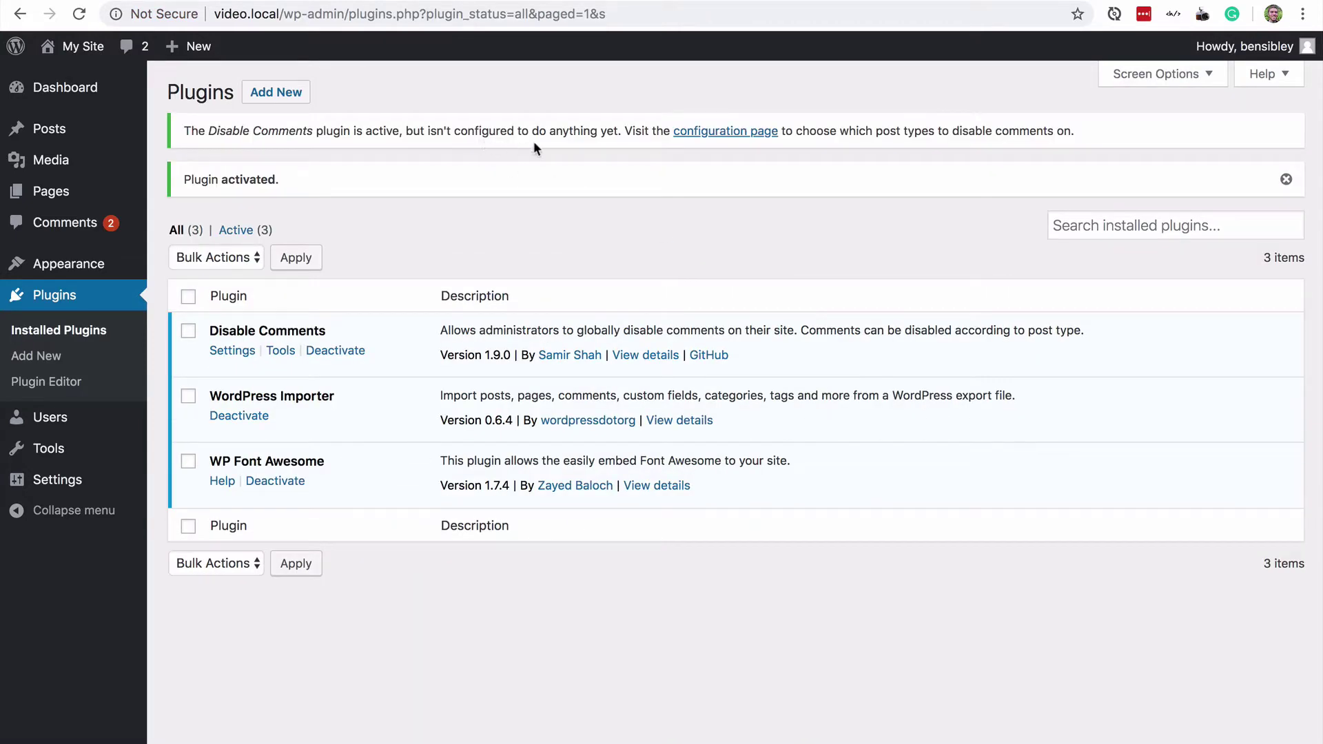
{"action": "left_click", "coordinate": [737, 135]}
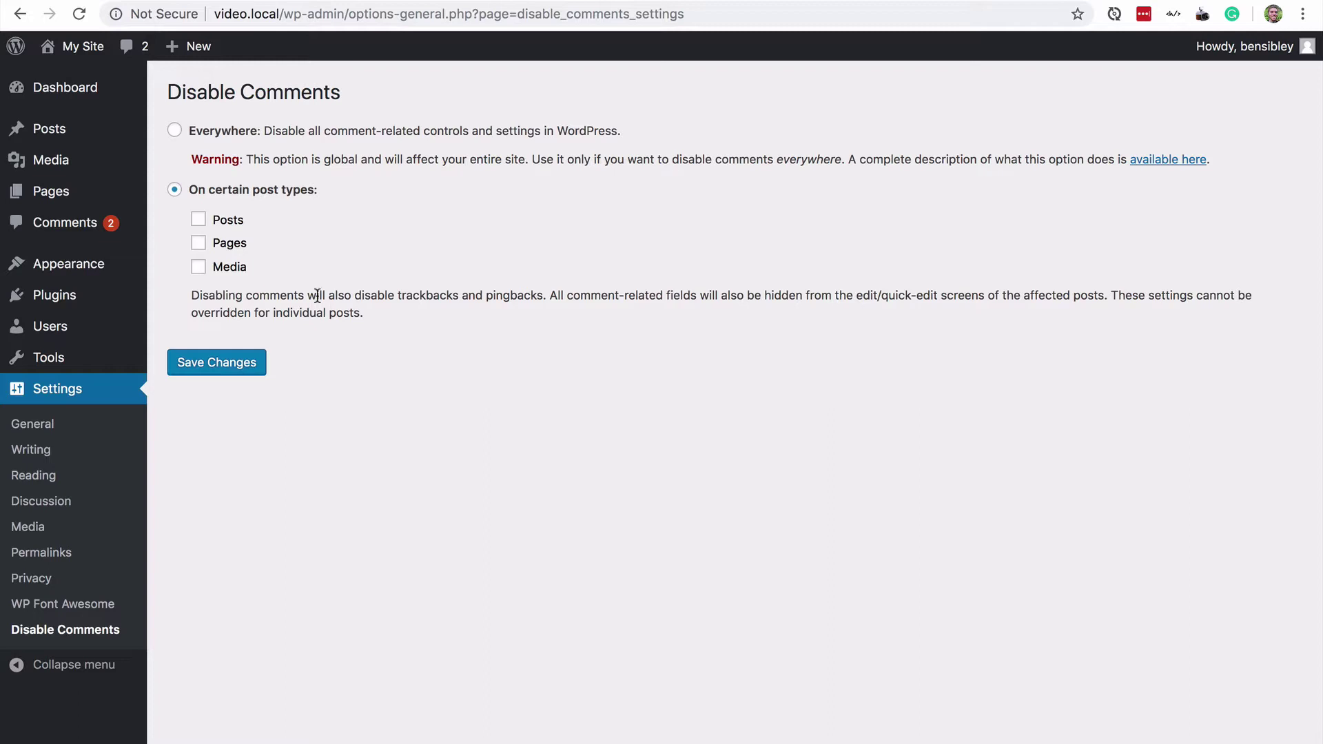
Set Disable Comments to 'Everywhere', save the changes, and return to the Dashboard.
{"action": "left_click", "coordinate": [201, 220]}
{"action": "left_click", "coordinate": [200, 244]}
{"action": "left_click", "coordinate": [201, 268]}
{"action": "left_click", "coordinate": [175, 131]}
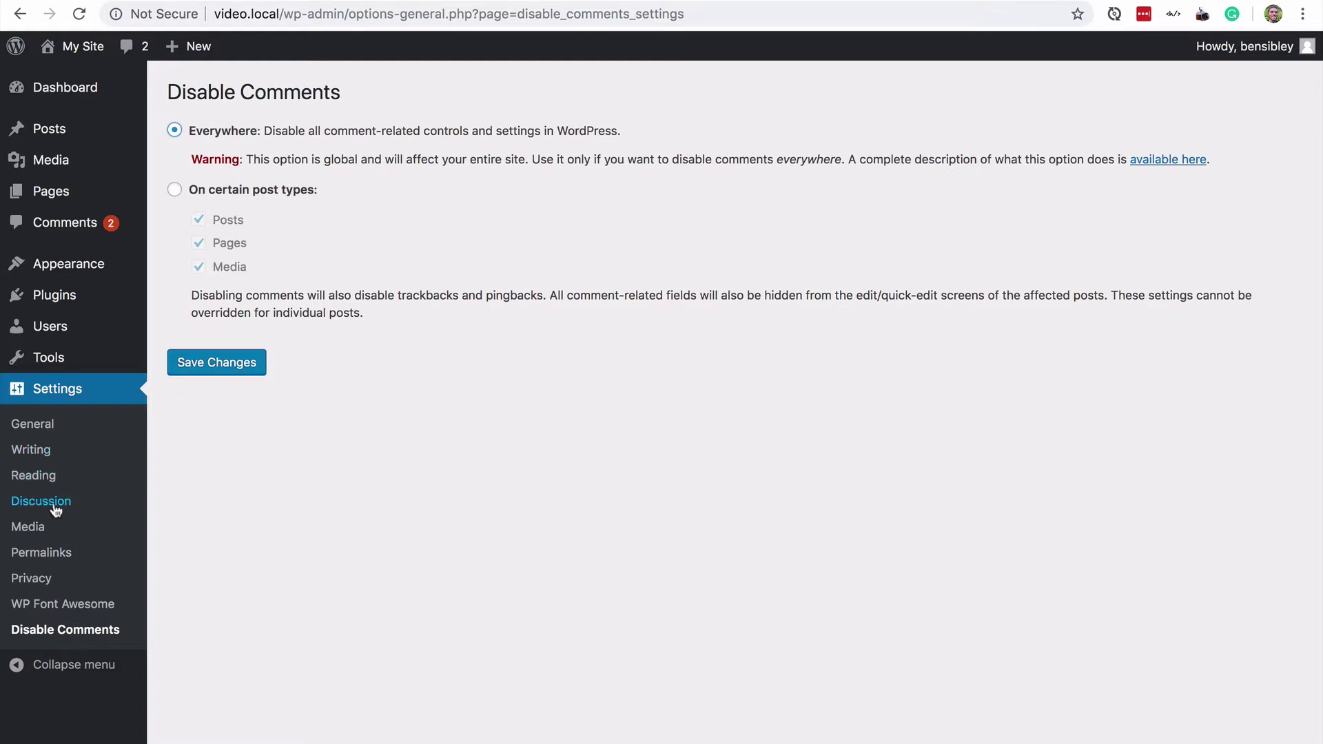
{"action": "mouse_move", "coordinate": [108, 274]}
{"action": "left_click", "coordinate": [220, 362]}
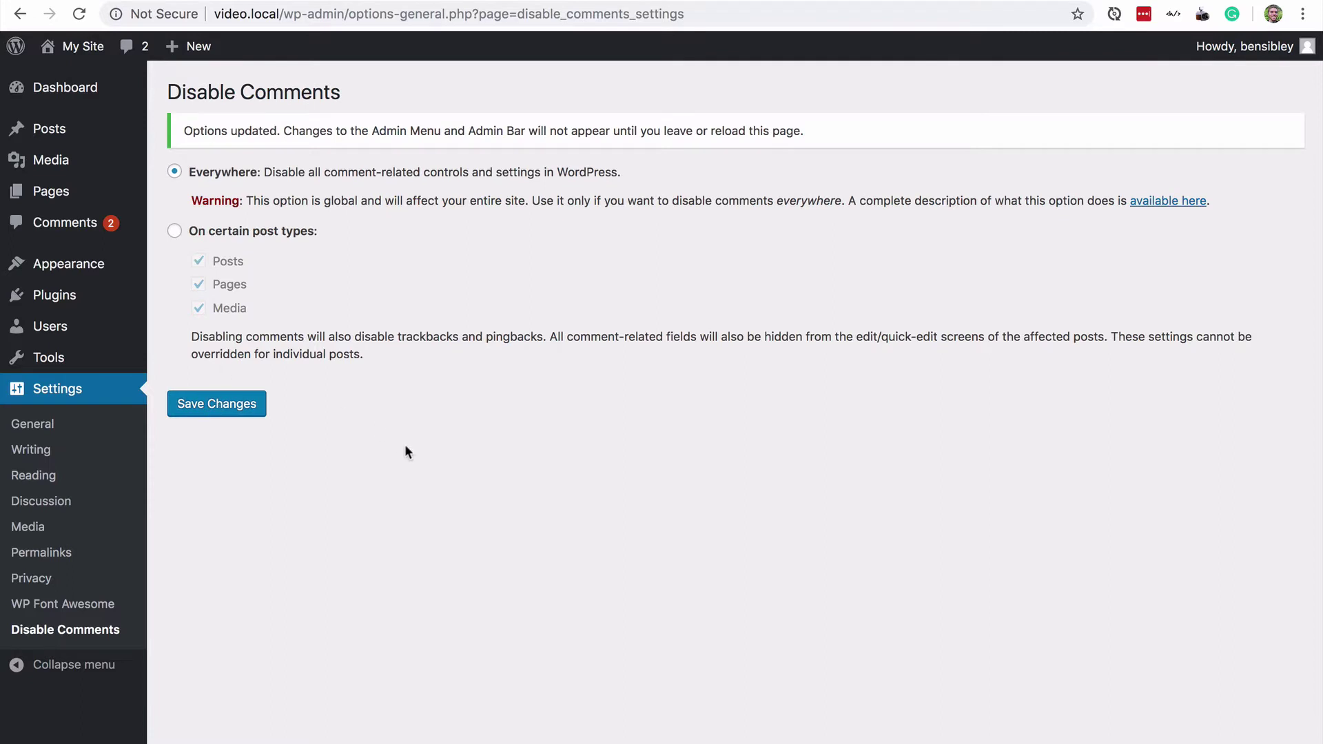
{"action": "left_click", "coordinate": [82, 92]}
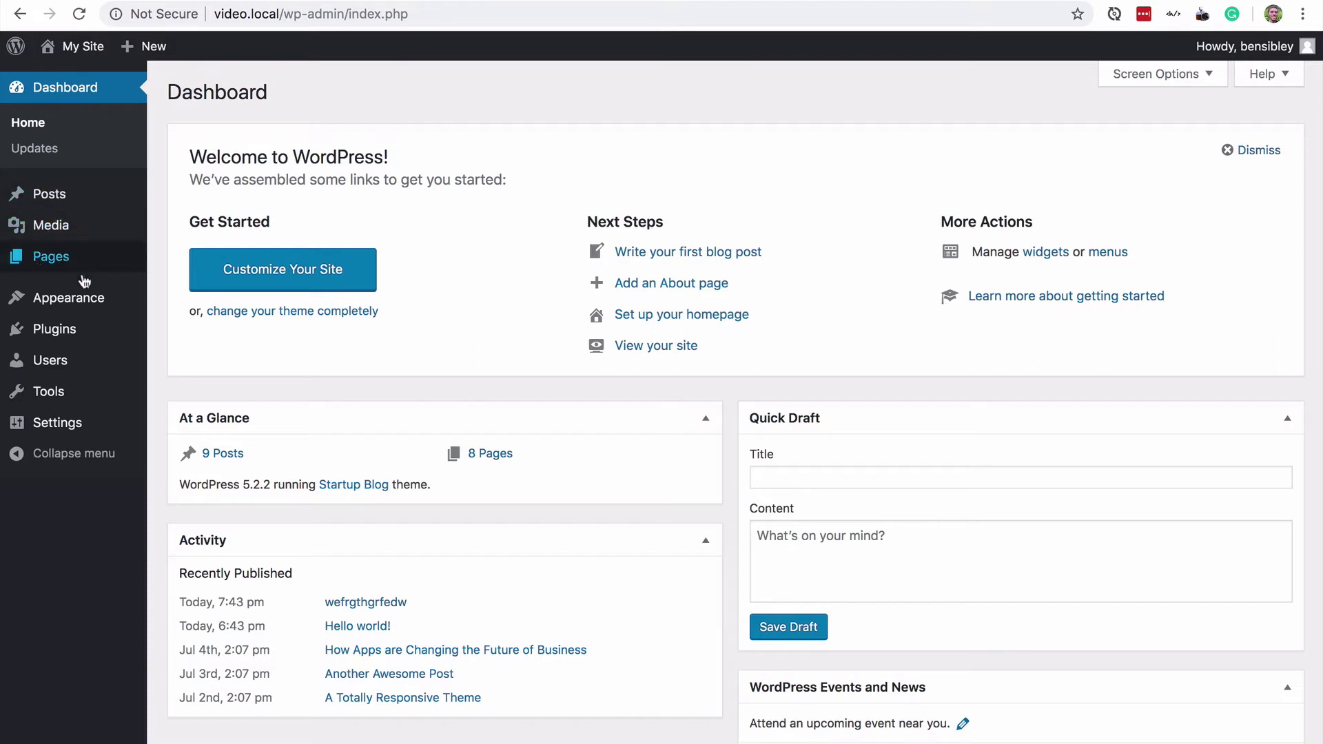
Visit the public site and read through the featured post on the front page.
{"action": "mouse_move", "coordinate": [41, 424]}
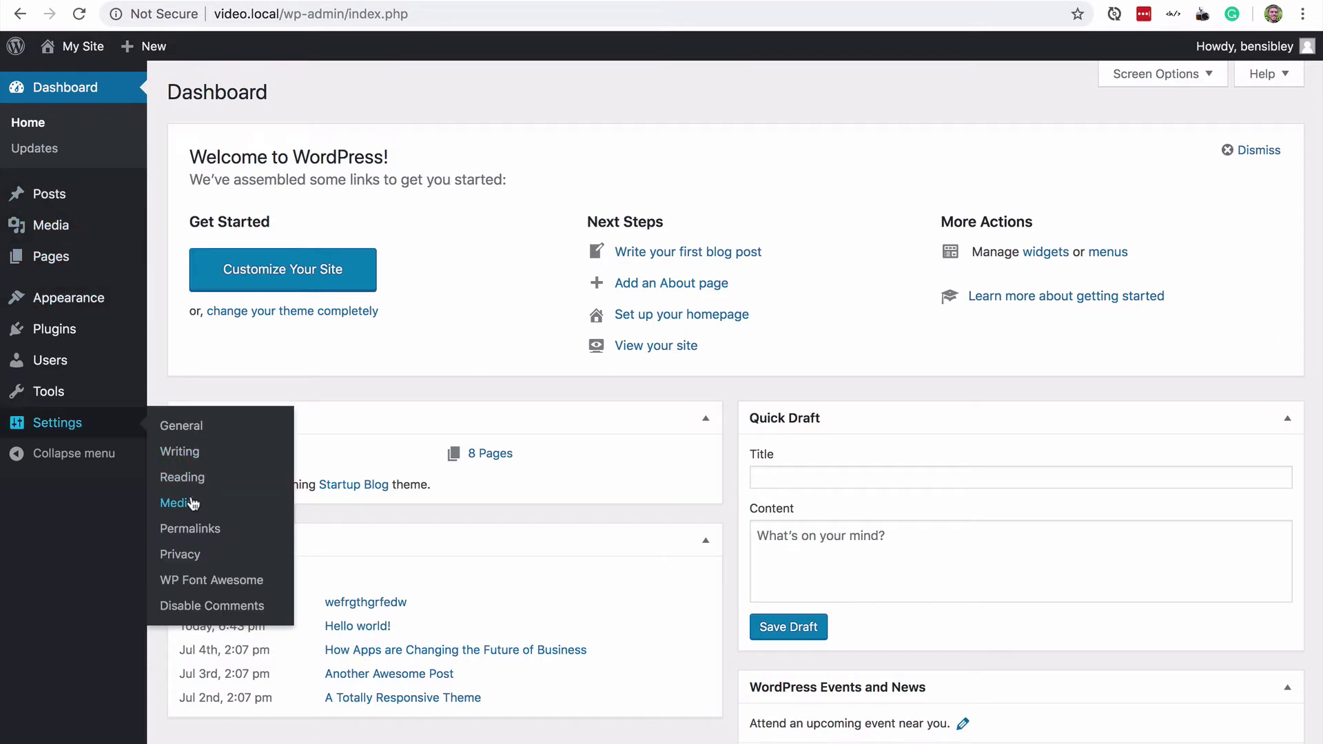
{"action": "mouse_move", "coordinate": [73, 46]}
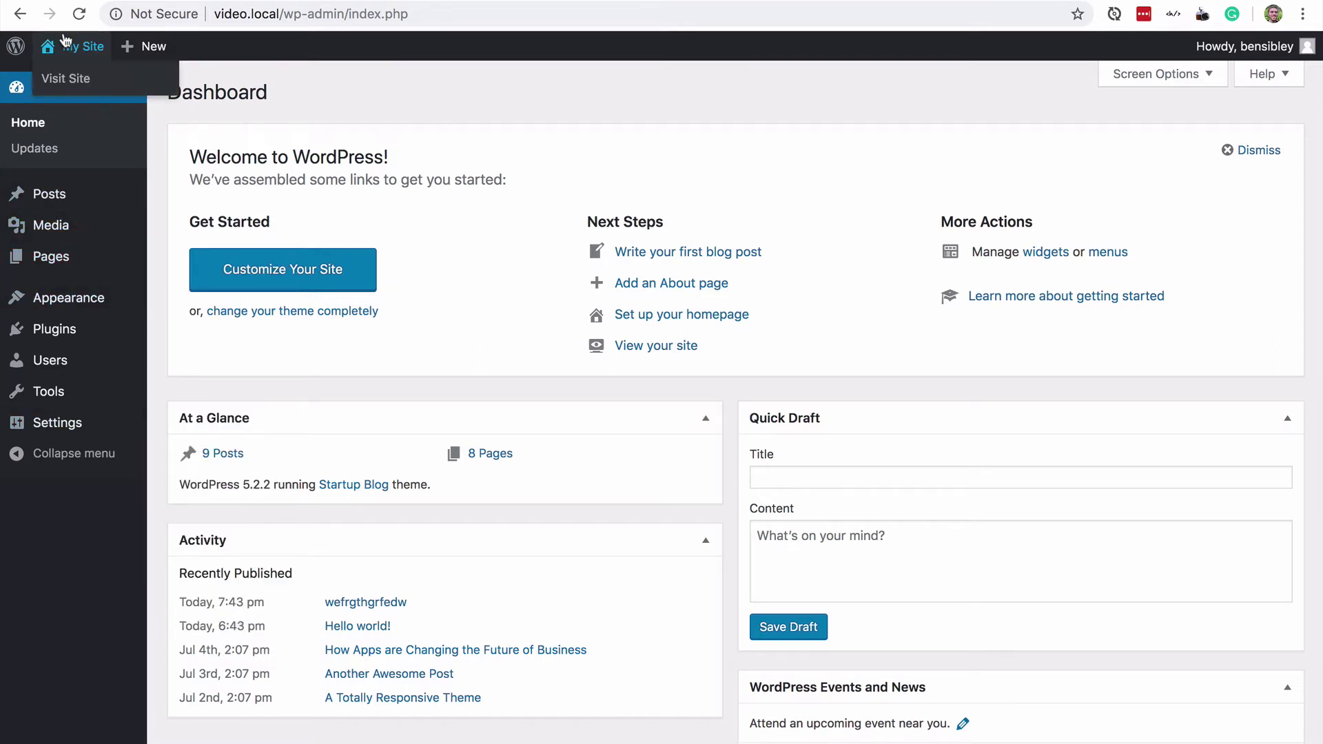
{"action": "left_click", "coordinate": [75, 78]}
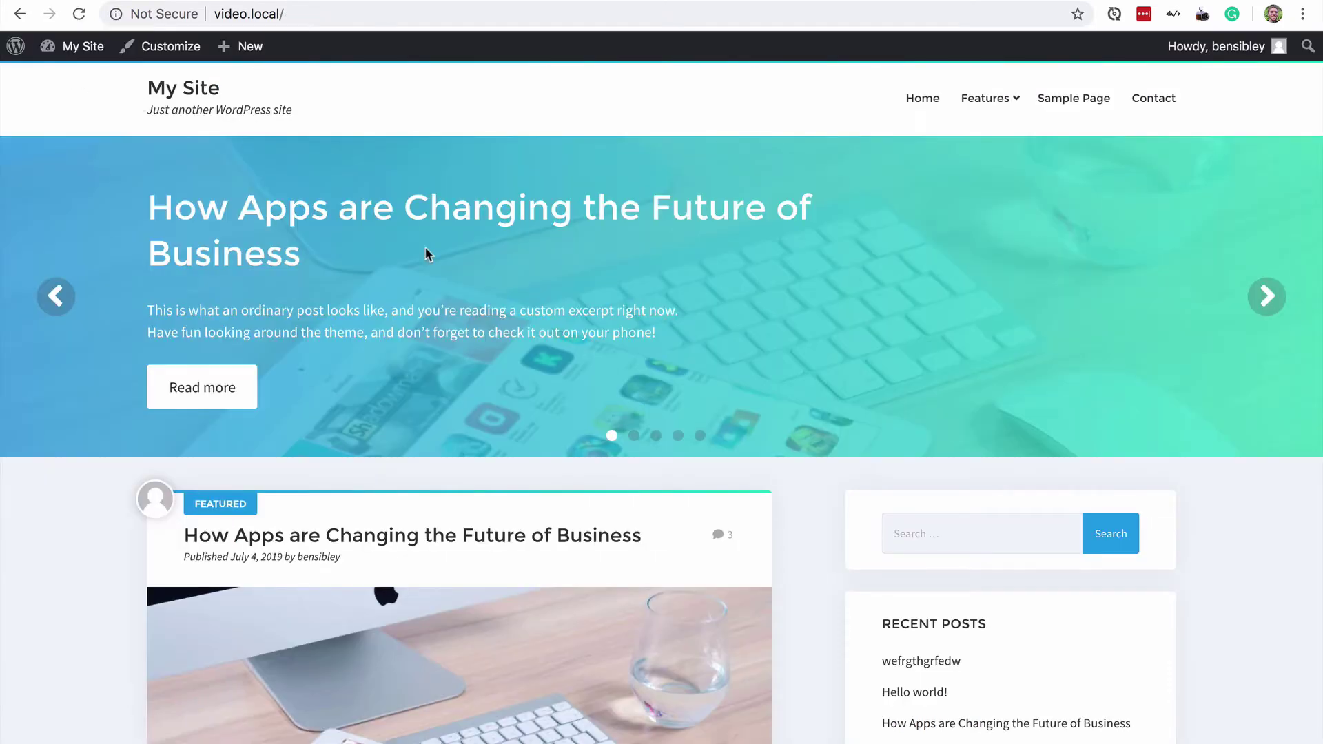
{"action": "scroll", "coordinate": [426, 252], "scroll_direction": "down", "scroll_amount": 3}
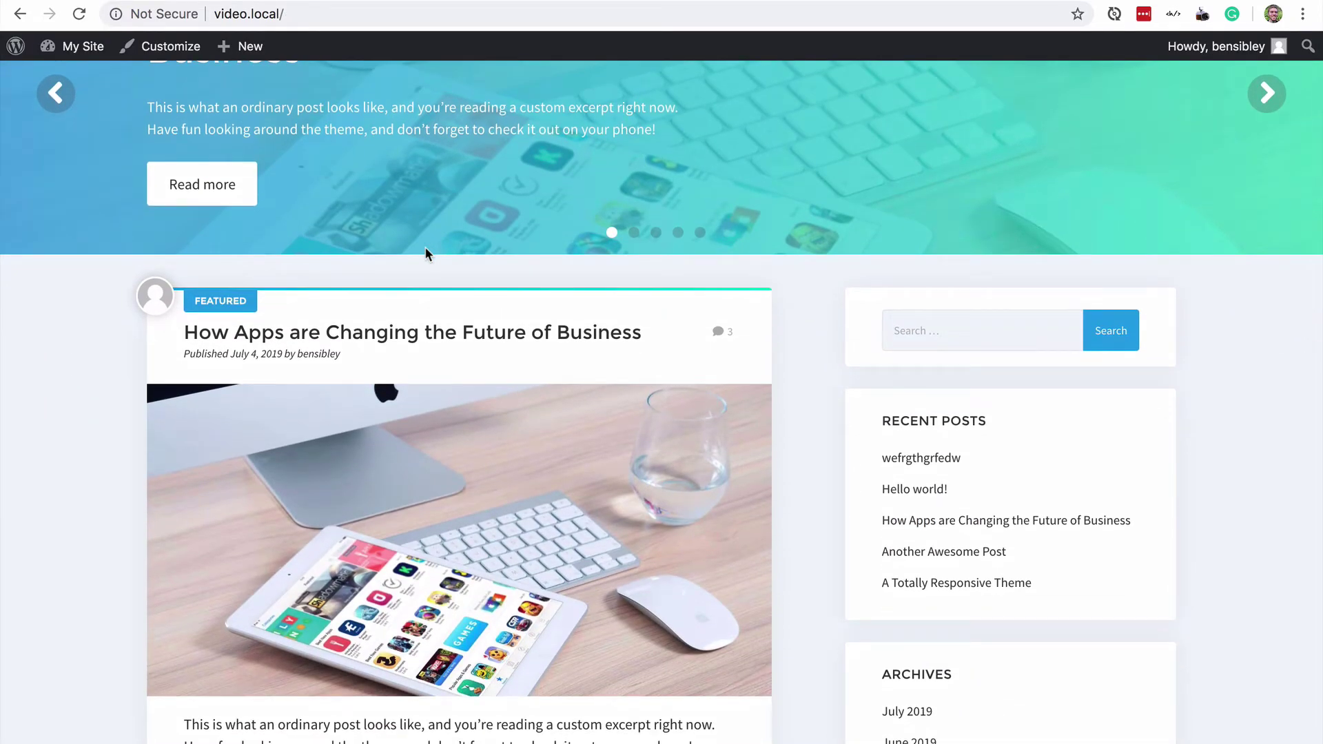
{"action": "left_click", "coordinate": [510, 338]}
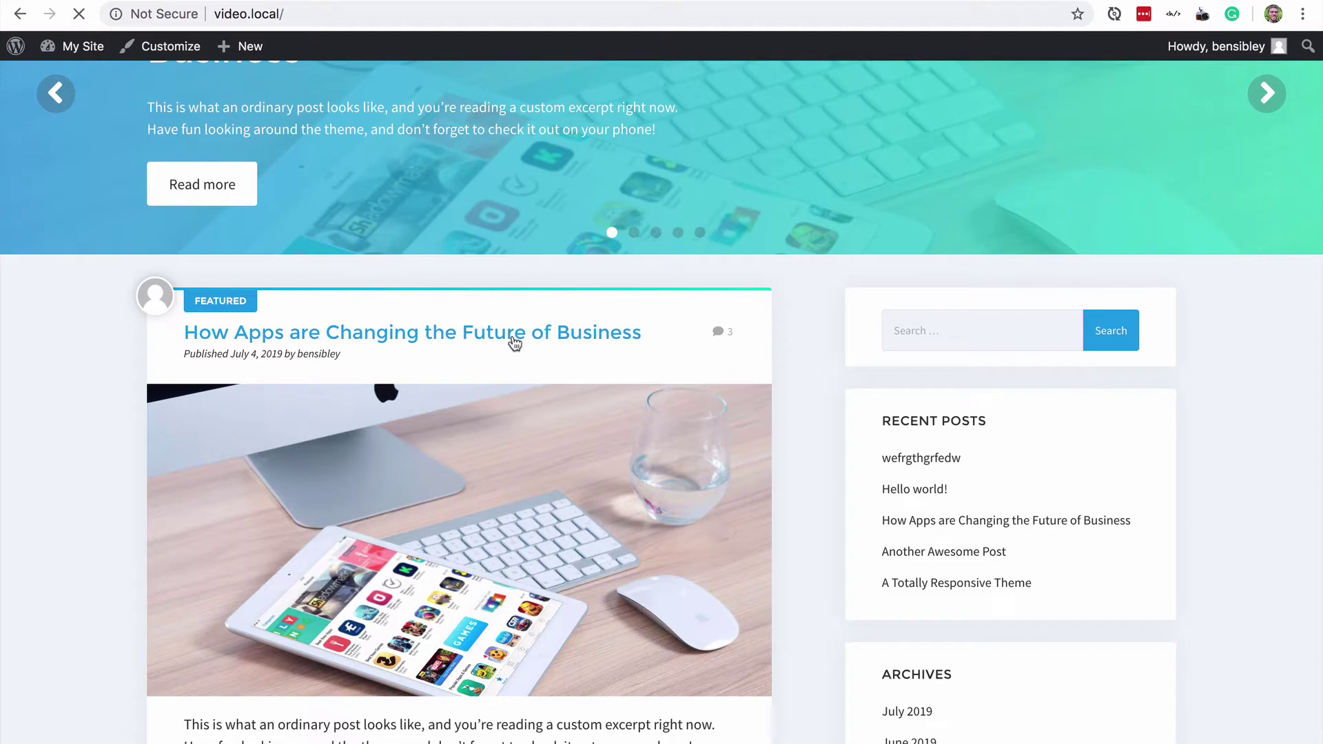
{"action": "scroll", "coordinate": [469, 262], "scroll_direction": "down", "scroll_amount": 3}
{"action": "scroll", "coordinate": [482, 188], "scroll_direction": "down", "scroll_amount": 15}
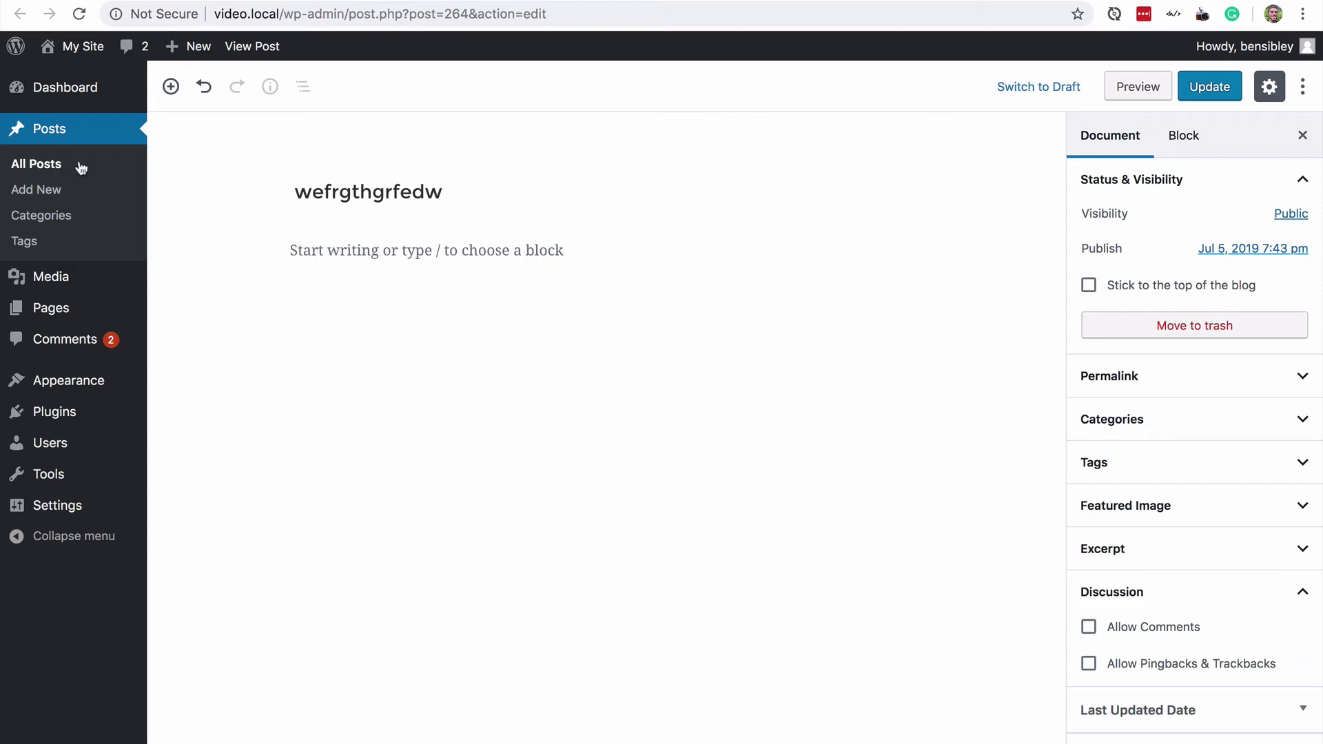
Go to All Posts and leave the editor without saving.
{"action": "left_click", "coordinate": [69, 135]}
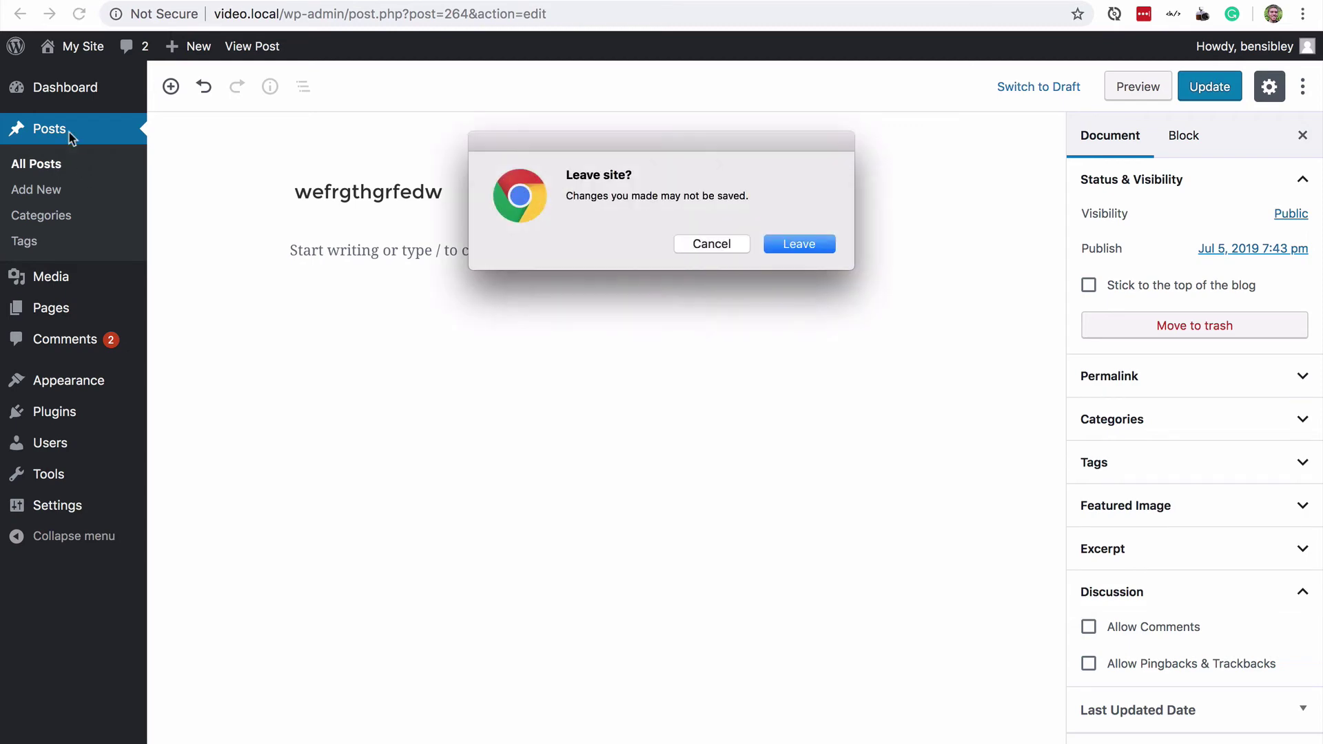
{"action": "left_click", "coordinate": [784, 247]}
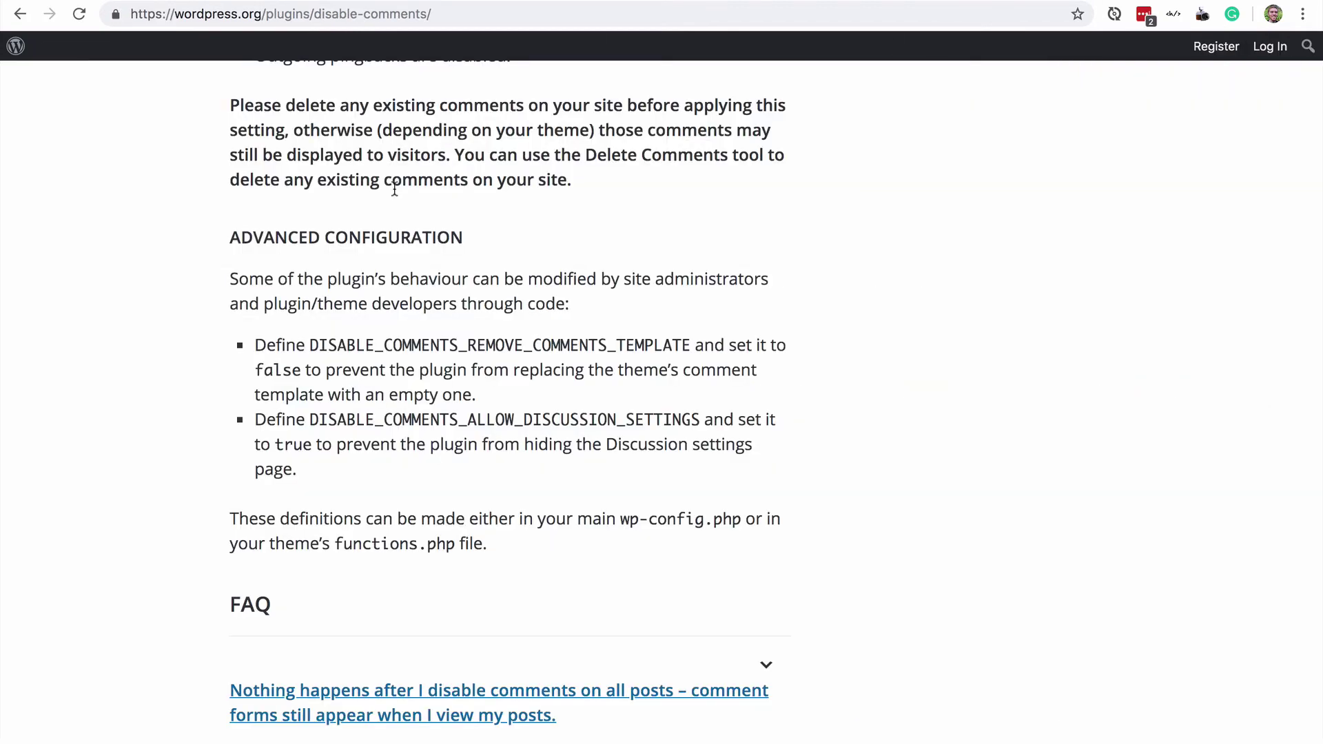
Scroll through the WordPress.org Disable Comments plugin page to view its description.
{"action": "scroll", "coordinate": [170, 353], "scroll_direction": "up", "scroll_amount": 10}
{"action": "scroll", "coordinate": [169, 354], "scroll_direction": "up", "scroll_amount": 10}
{"action": "scroll", "coordinate": [170, 354], "scroll_direction": "down", "scroll_amount": 2}
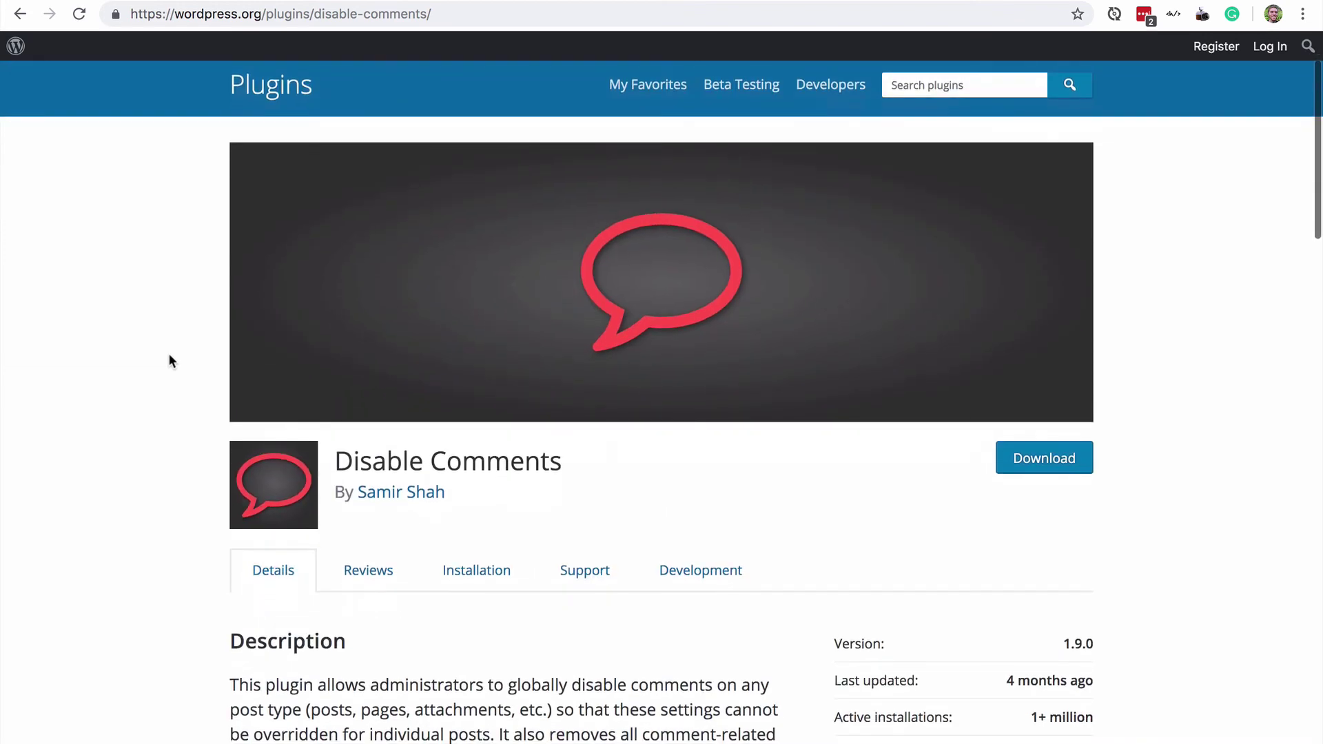